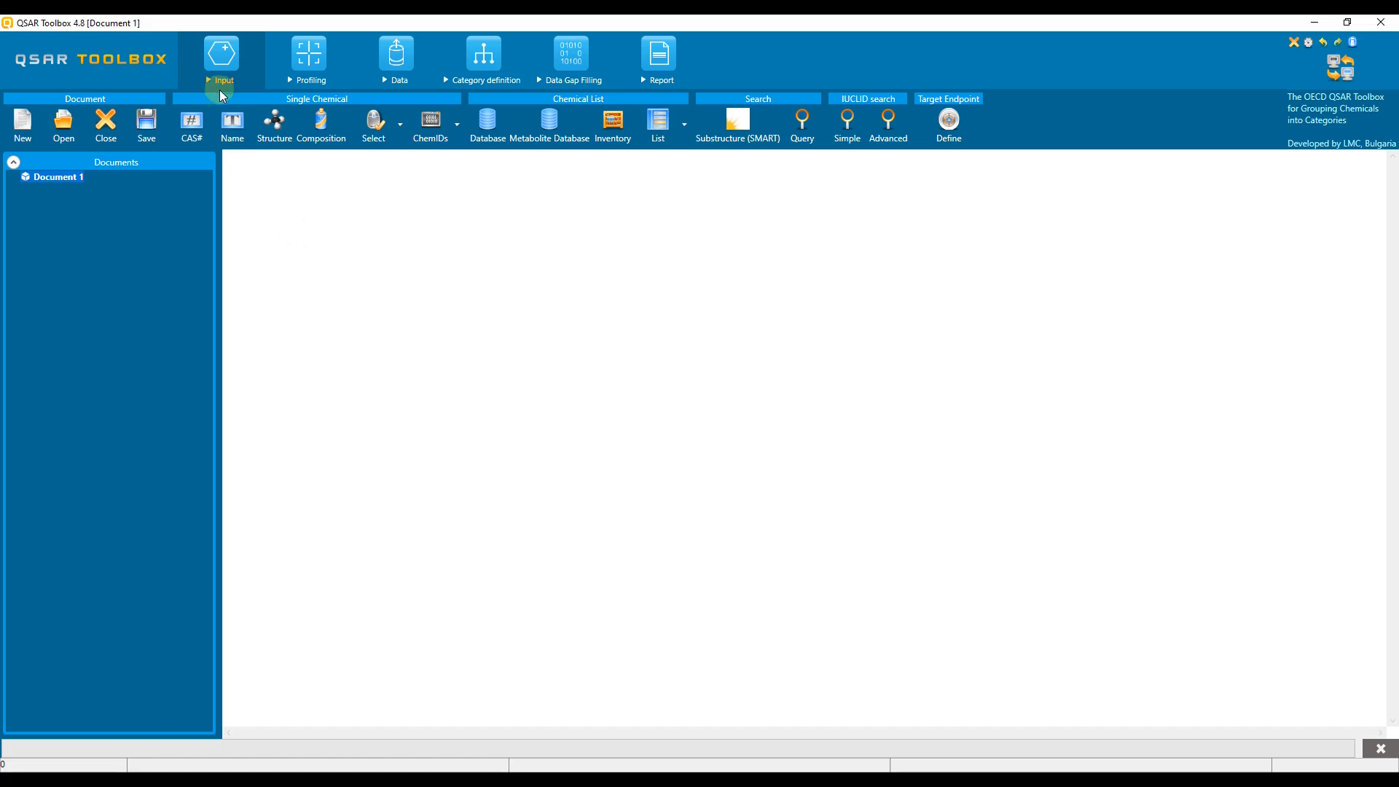
- Search for the chemical with CAS number 869-01-2 and load it as the target
left_click(191, 124)
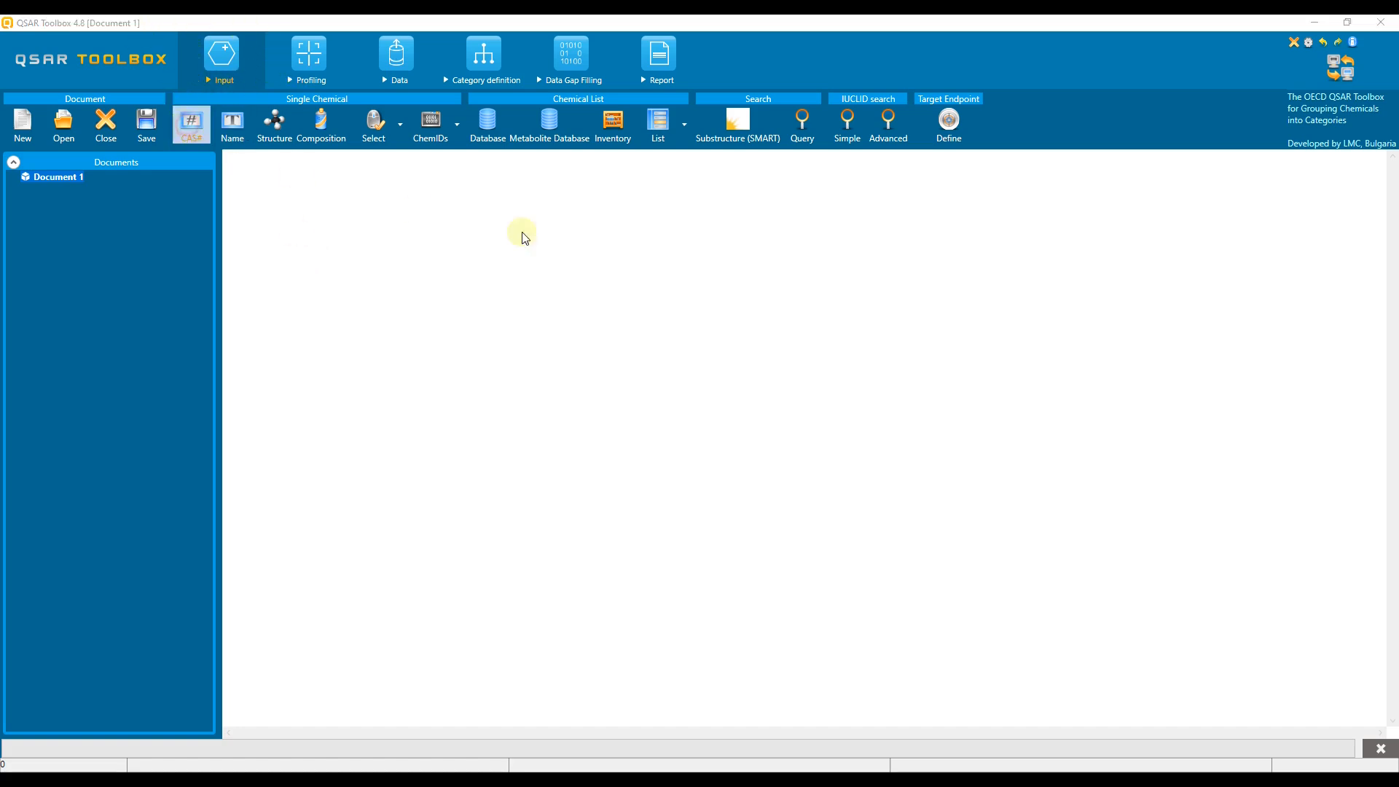
right_click(520, 180)
left_click(550, 220)
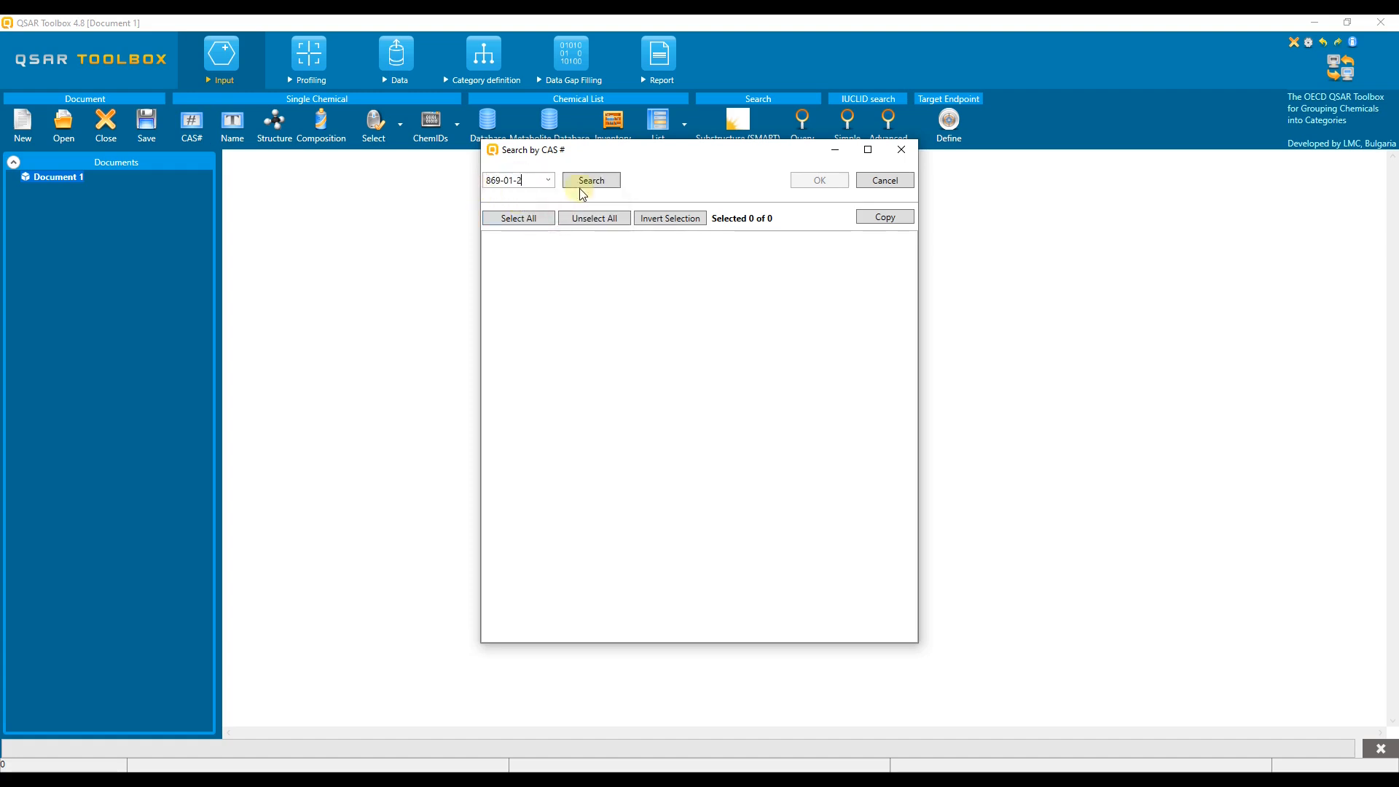
left_click(587, 185)
left_click(830, 180)
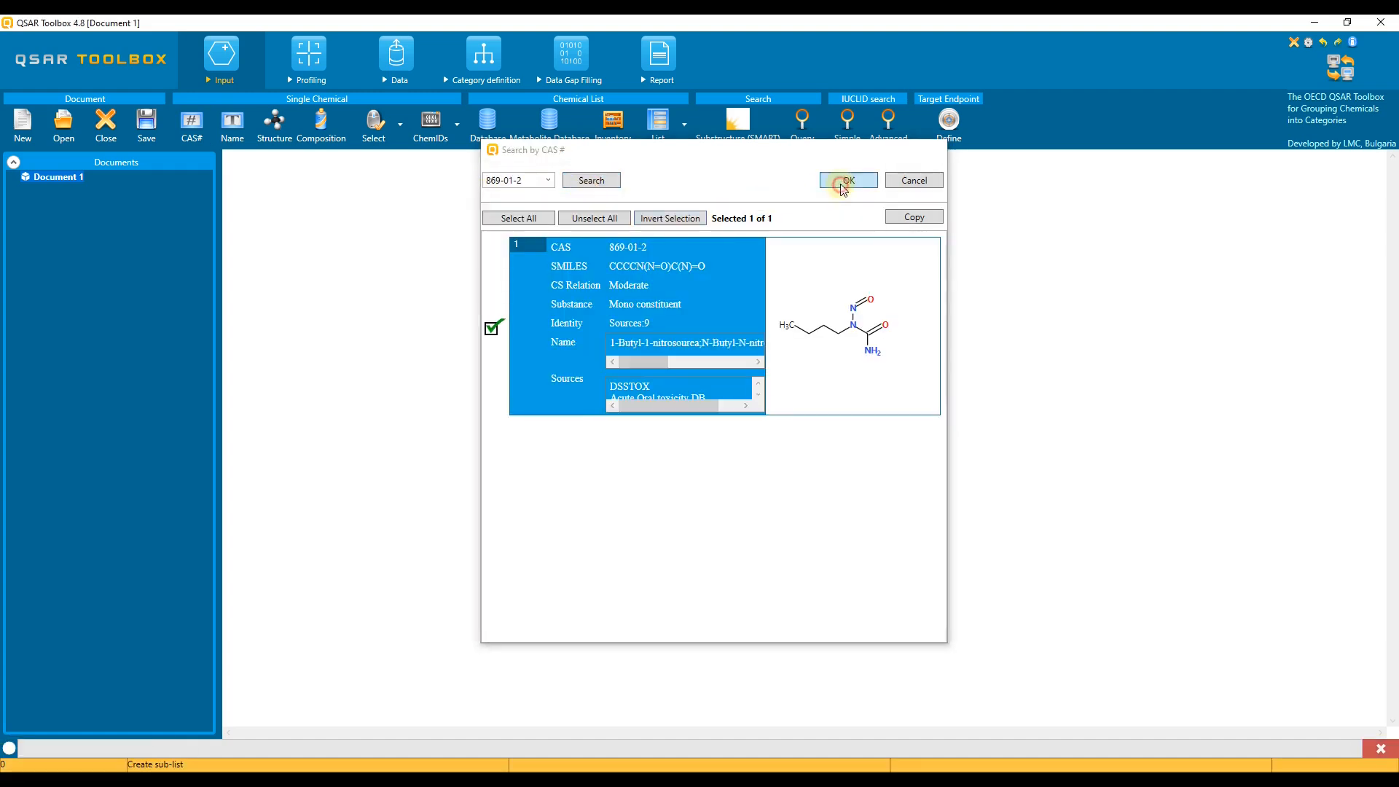
- List the (Q)SAR models available for the target's Genetic Toxicity endpoint under Human Health Hazards
left_click(572, 60)
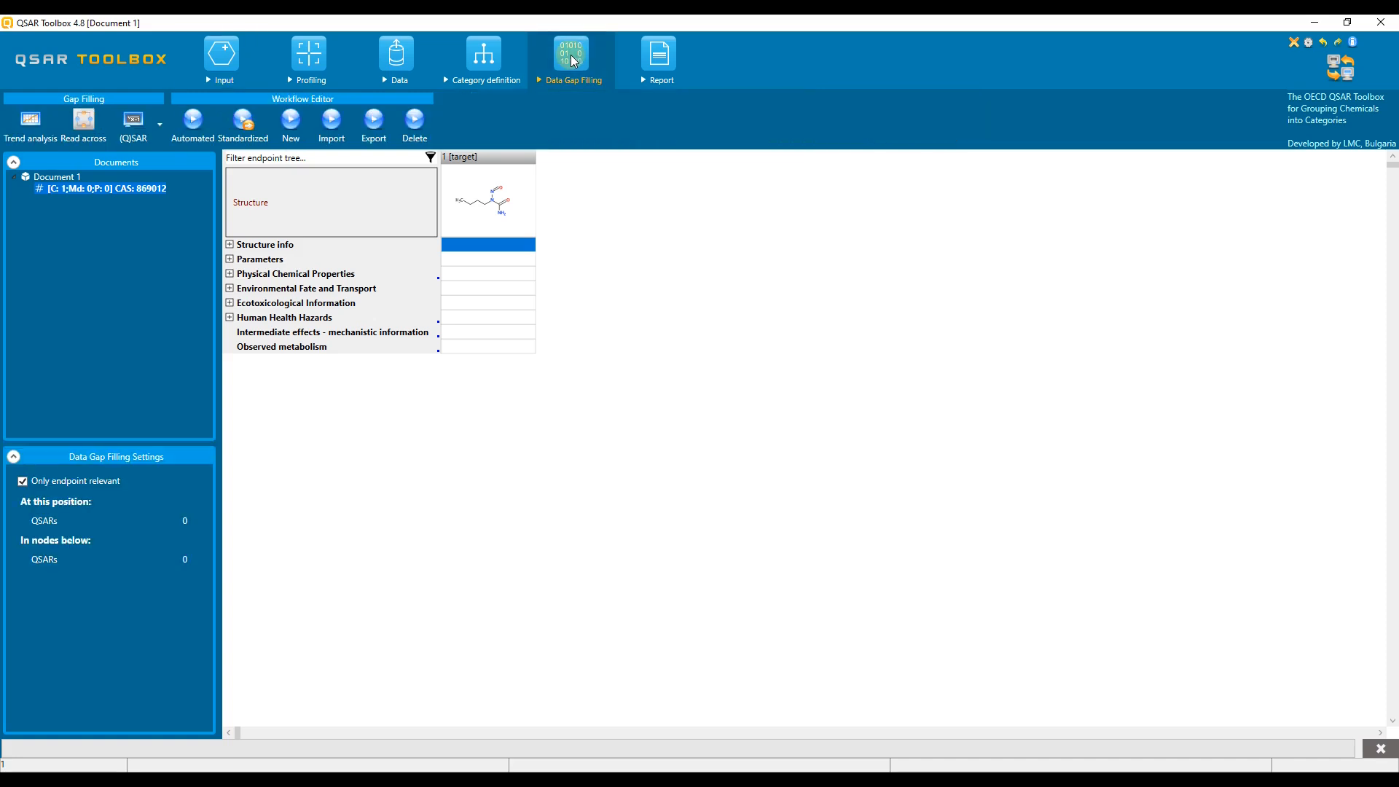
left_click(230, 317)
left_click(473, 377)
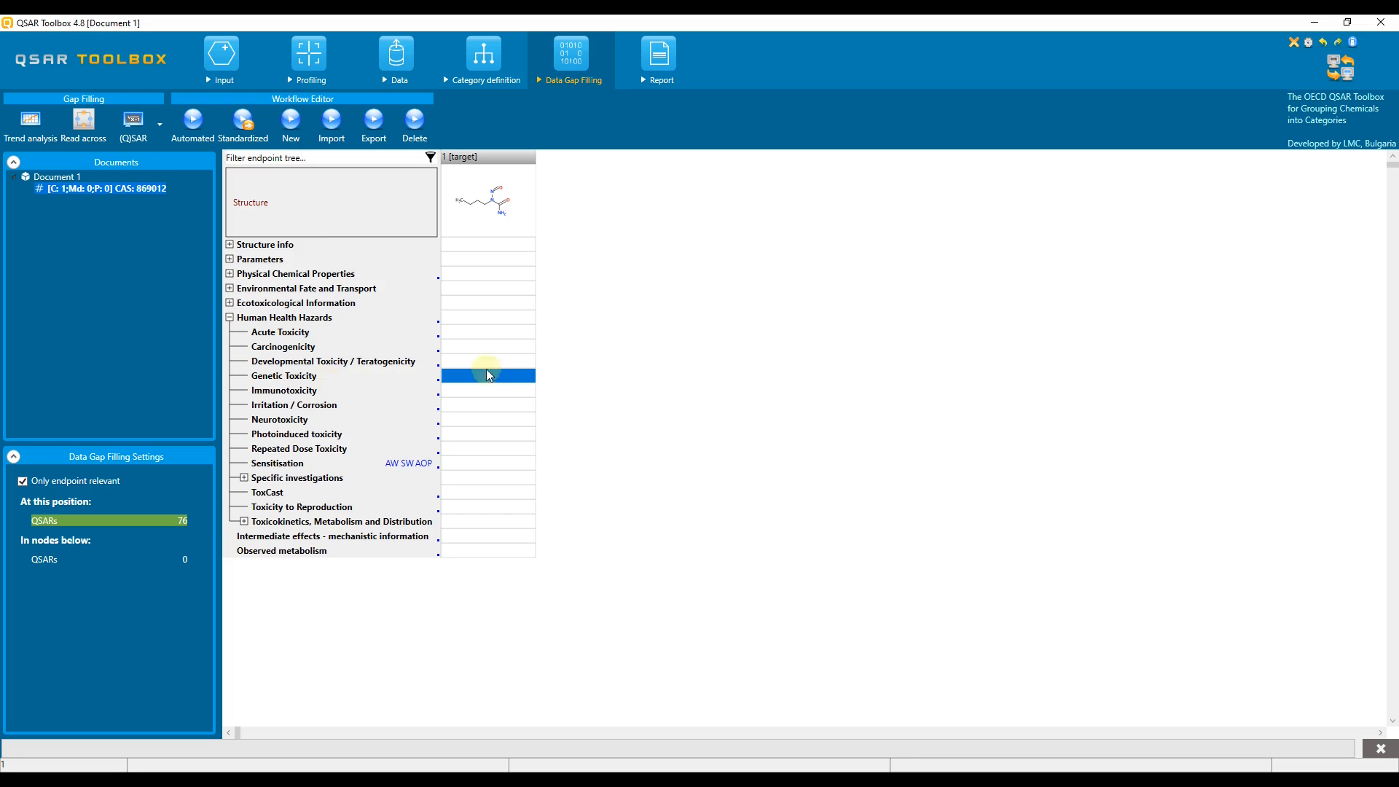
left_click(136, 125)
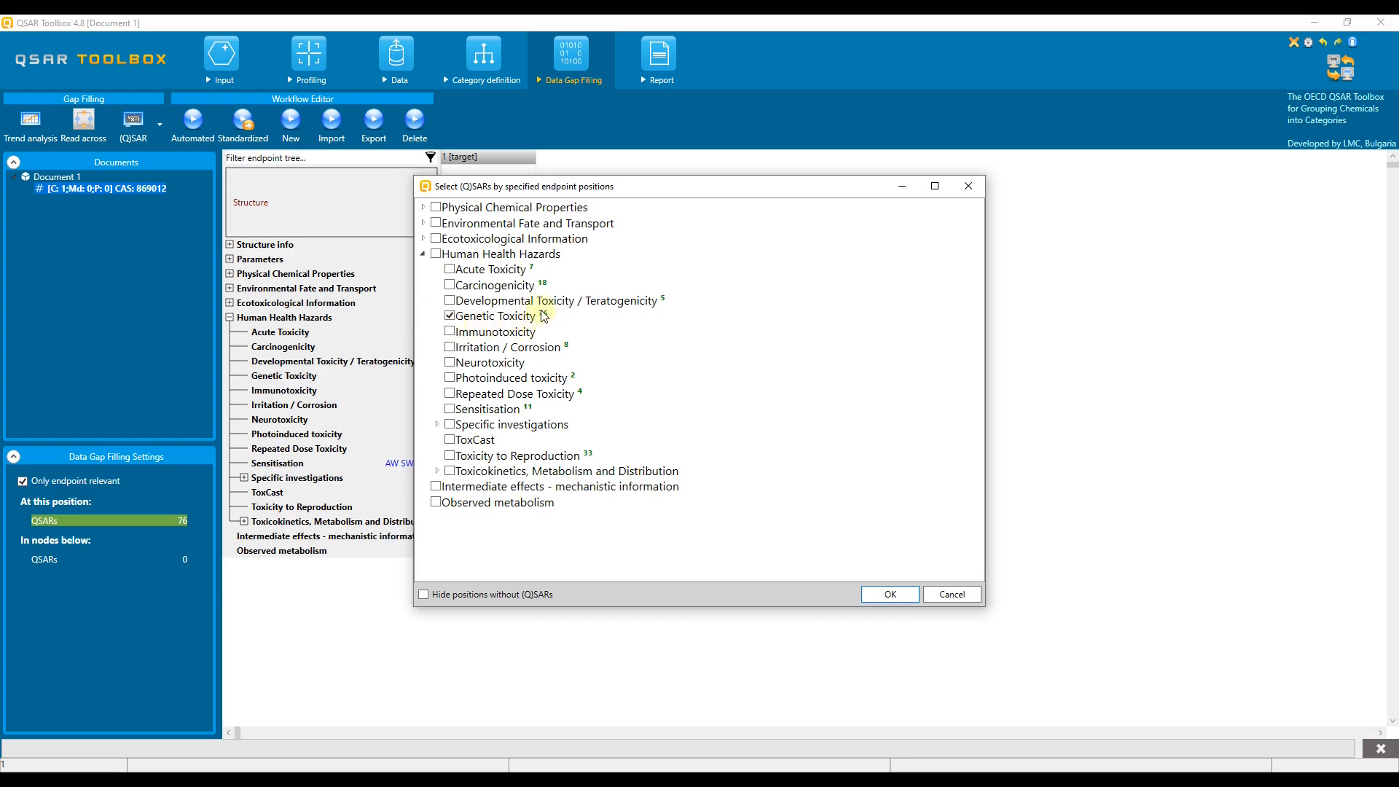
left_click(890, 594)
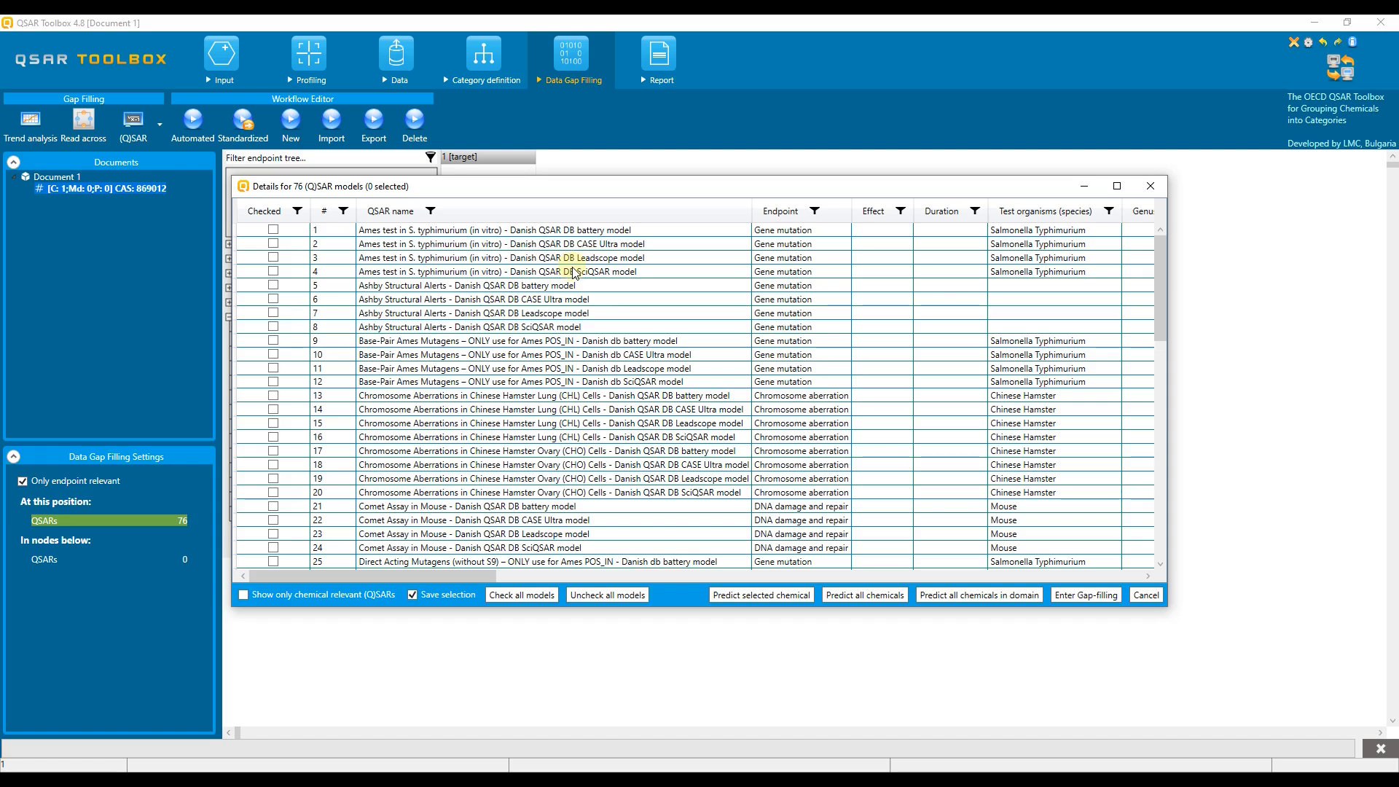
- Select the Ames test in S. typhimurium CASE Ultra model and save its QMRF document as CU_AGA.pdf
left_click(274, 244)
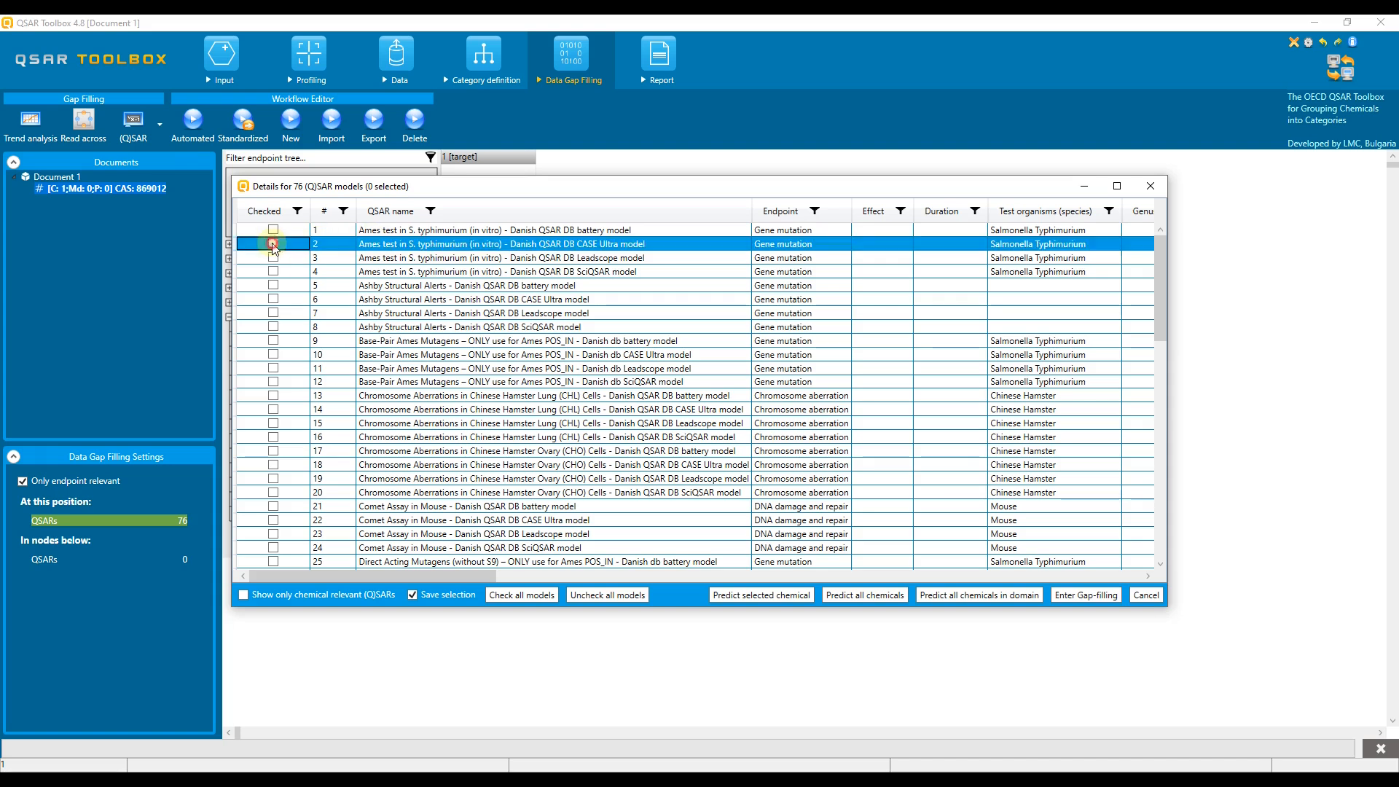
right_click(450, 248)
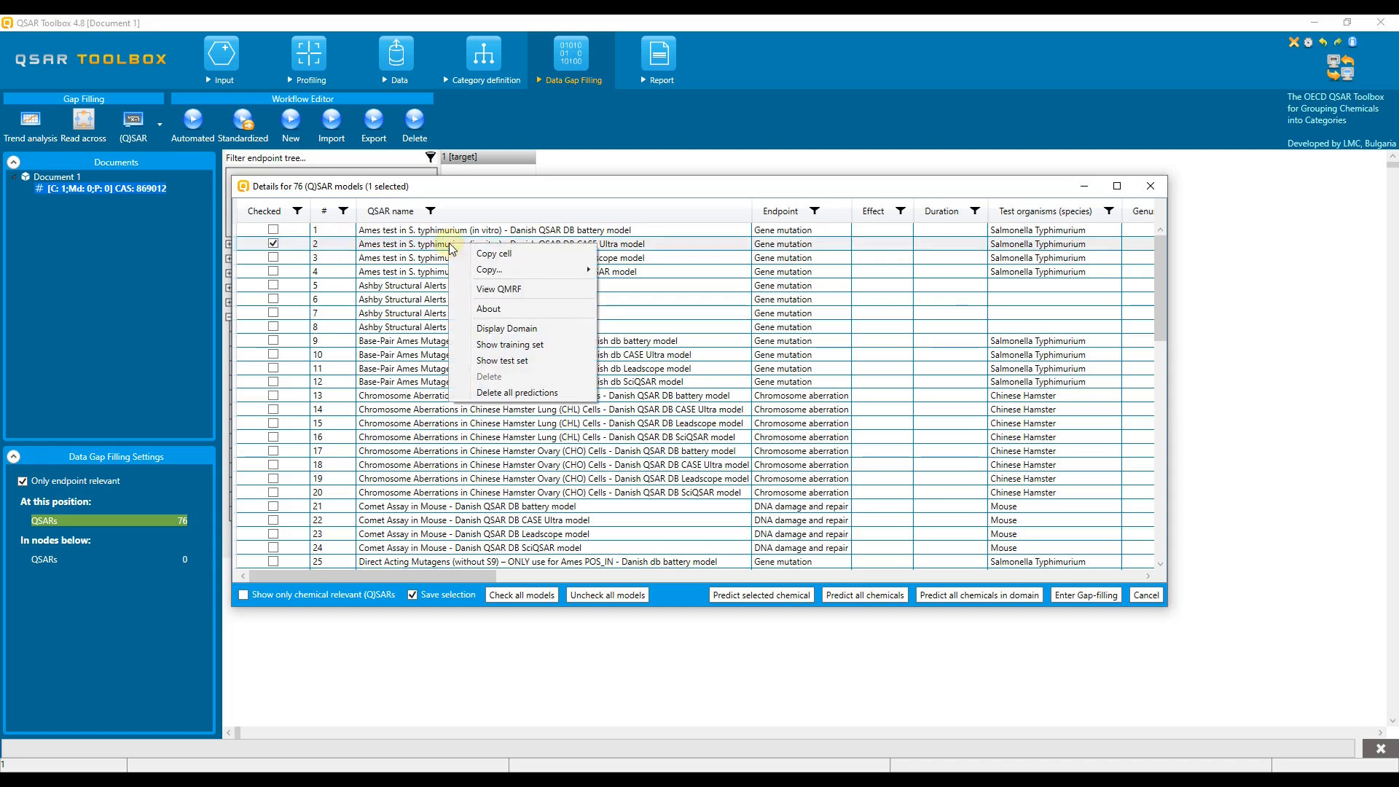
left_click(535, 288)
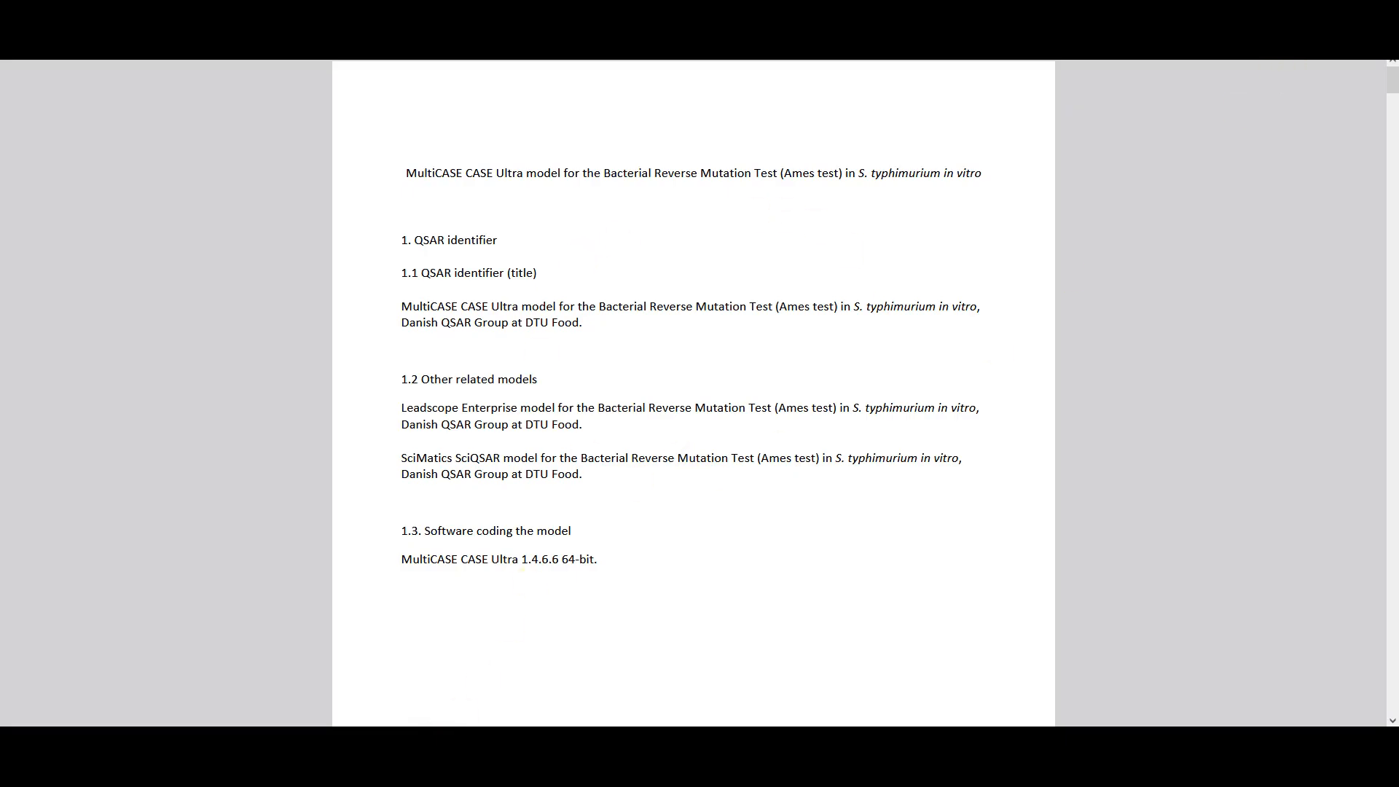
key("ctrl+s")
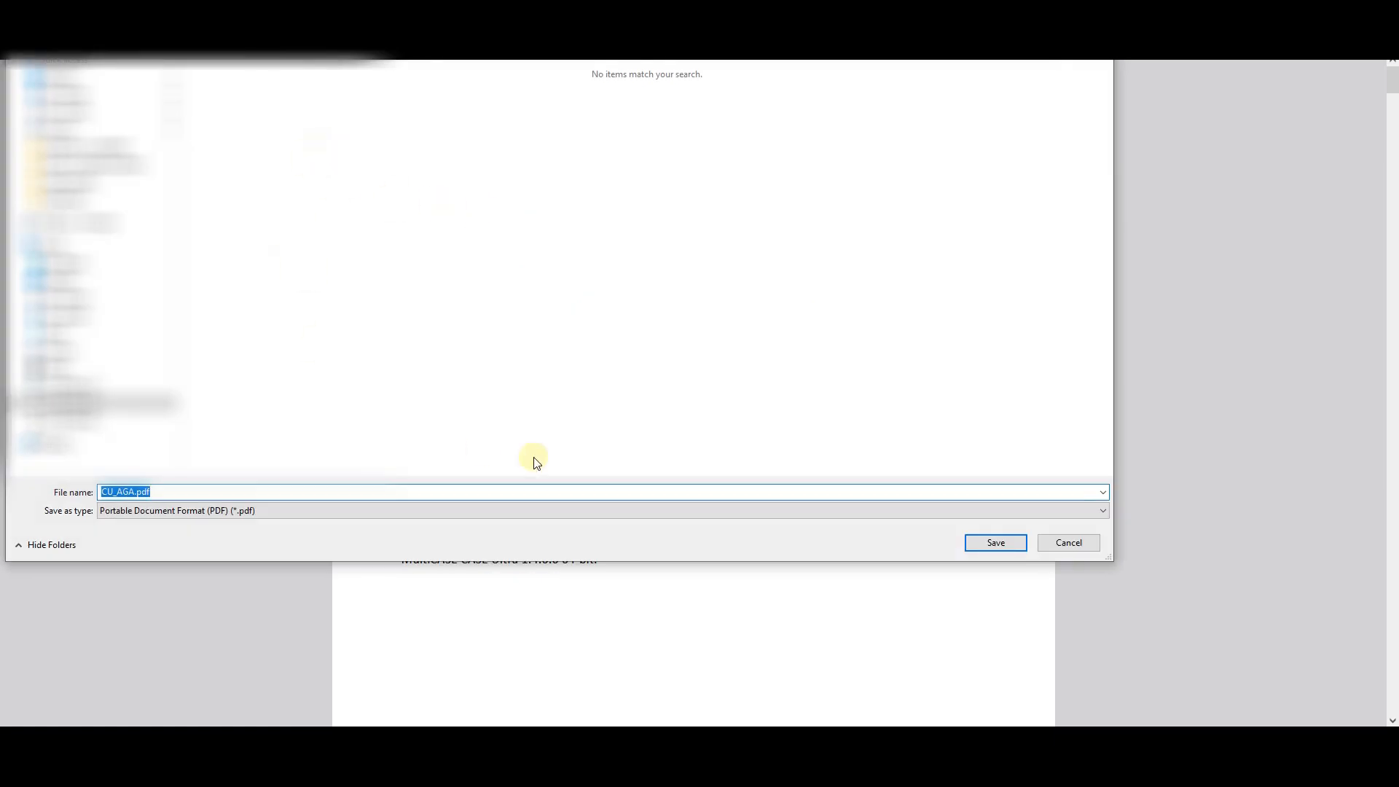
left_click(994, 542)
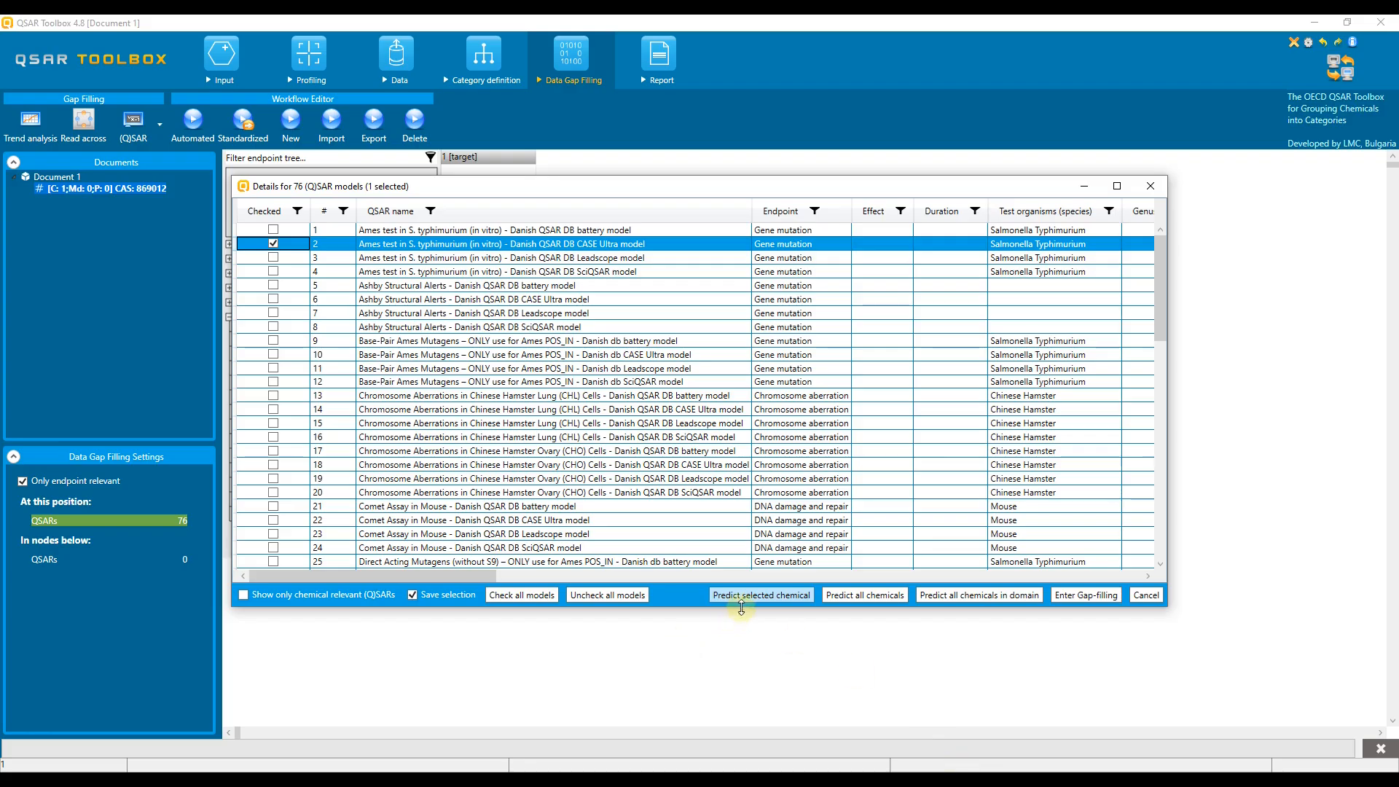
- Predict the selected chemical with the chosen CASE Ultra model
left_click(744, 601)
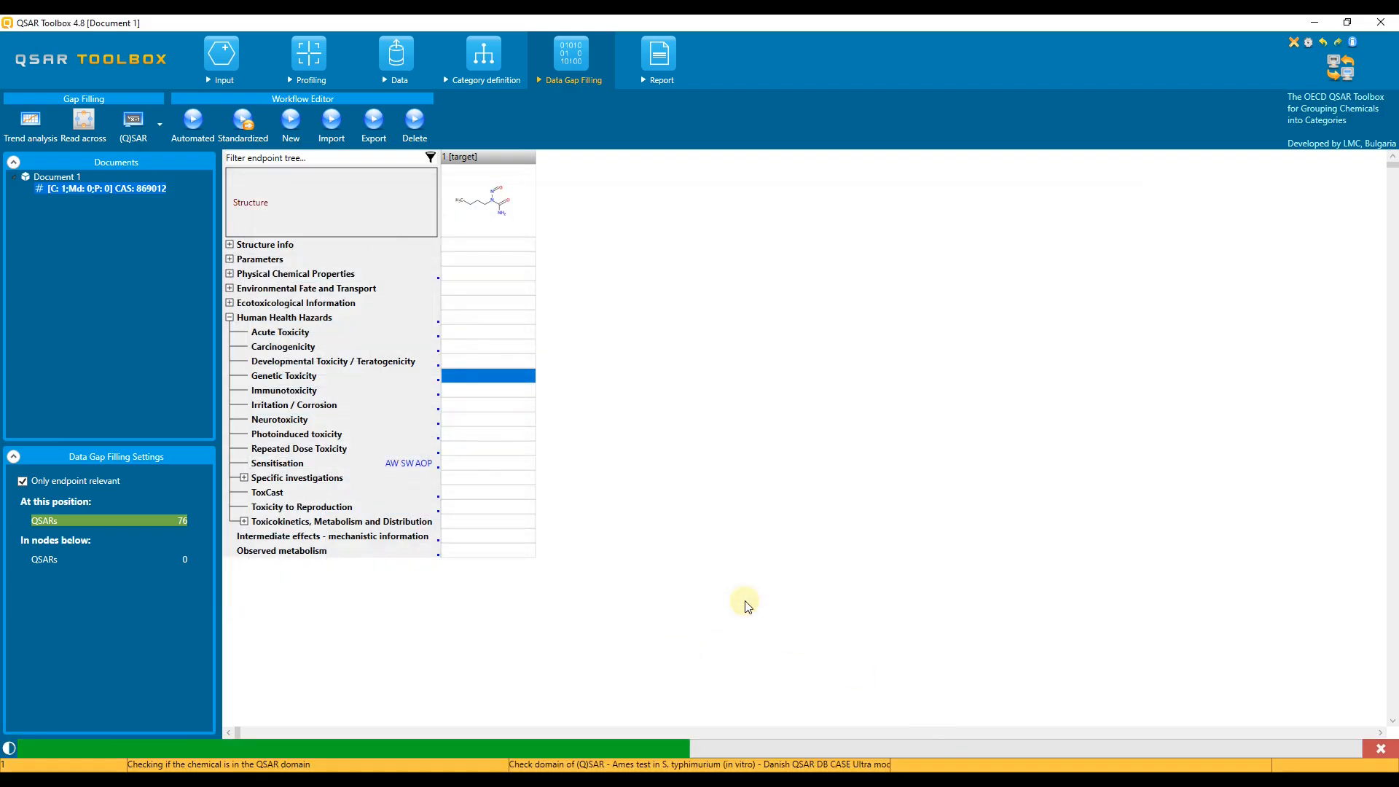
left_click(907, 653)
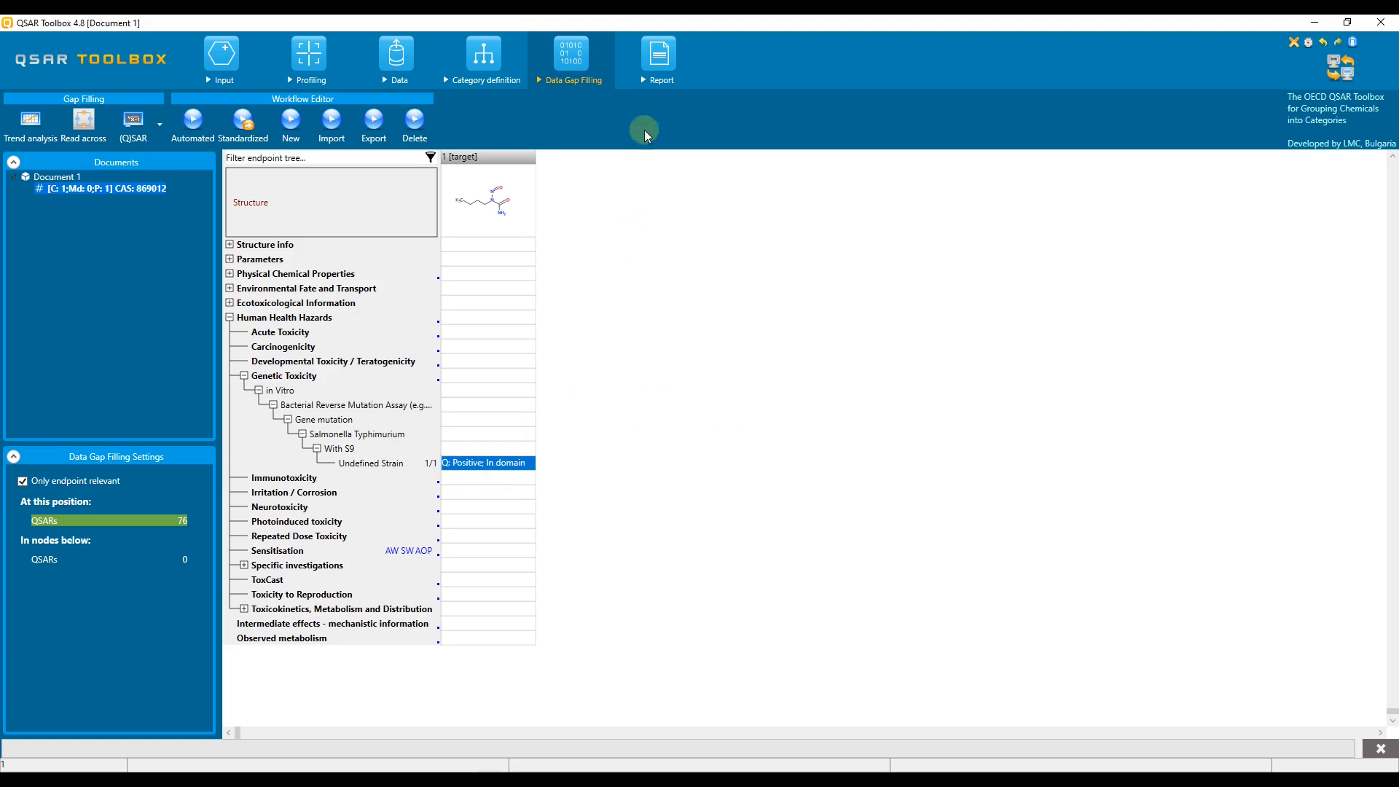
- Start a prediction report and check the Author field in its target and prediction summary
left_click(654, 58)
left_click(24, 123)
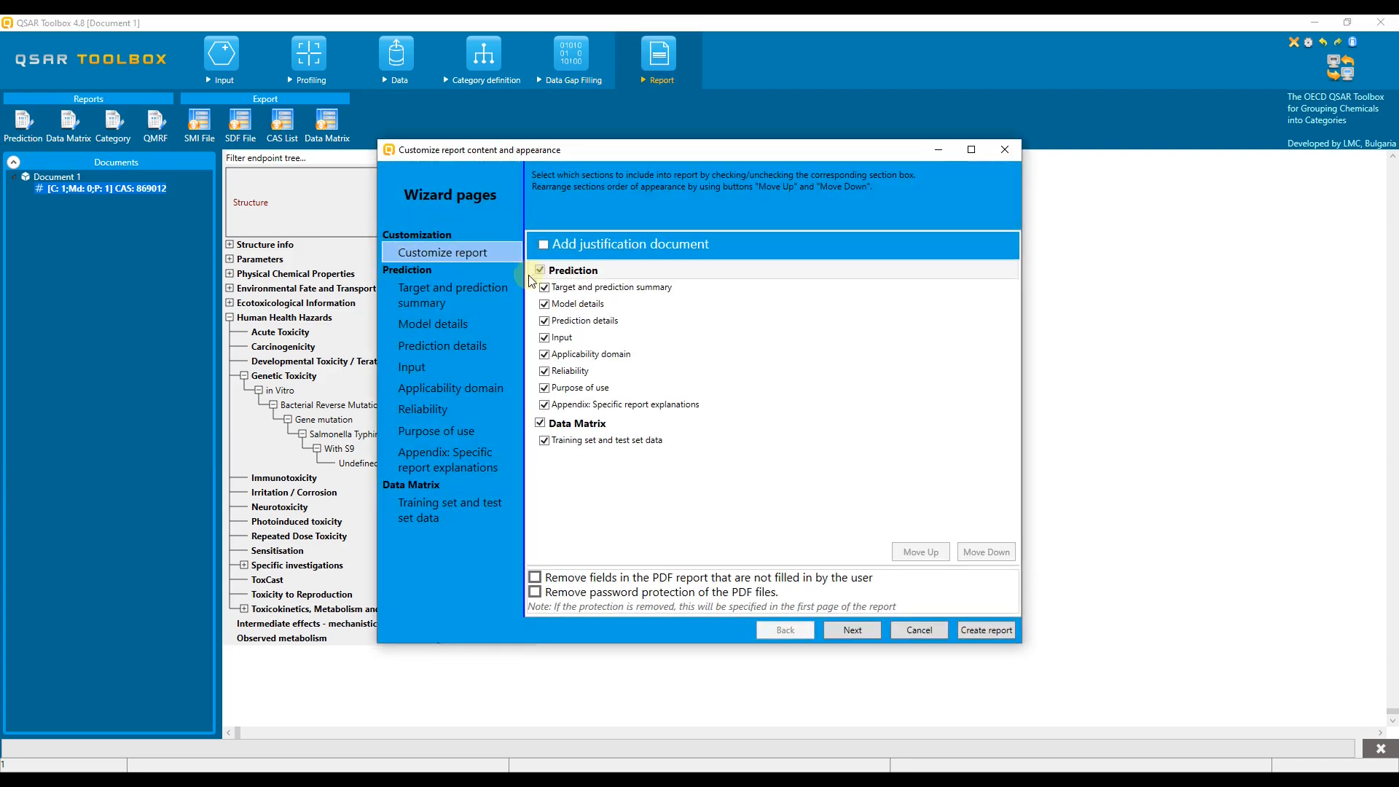
left_click(434, 295)
left_click(535, 259)
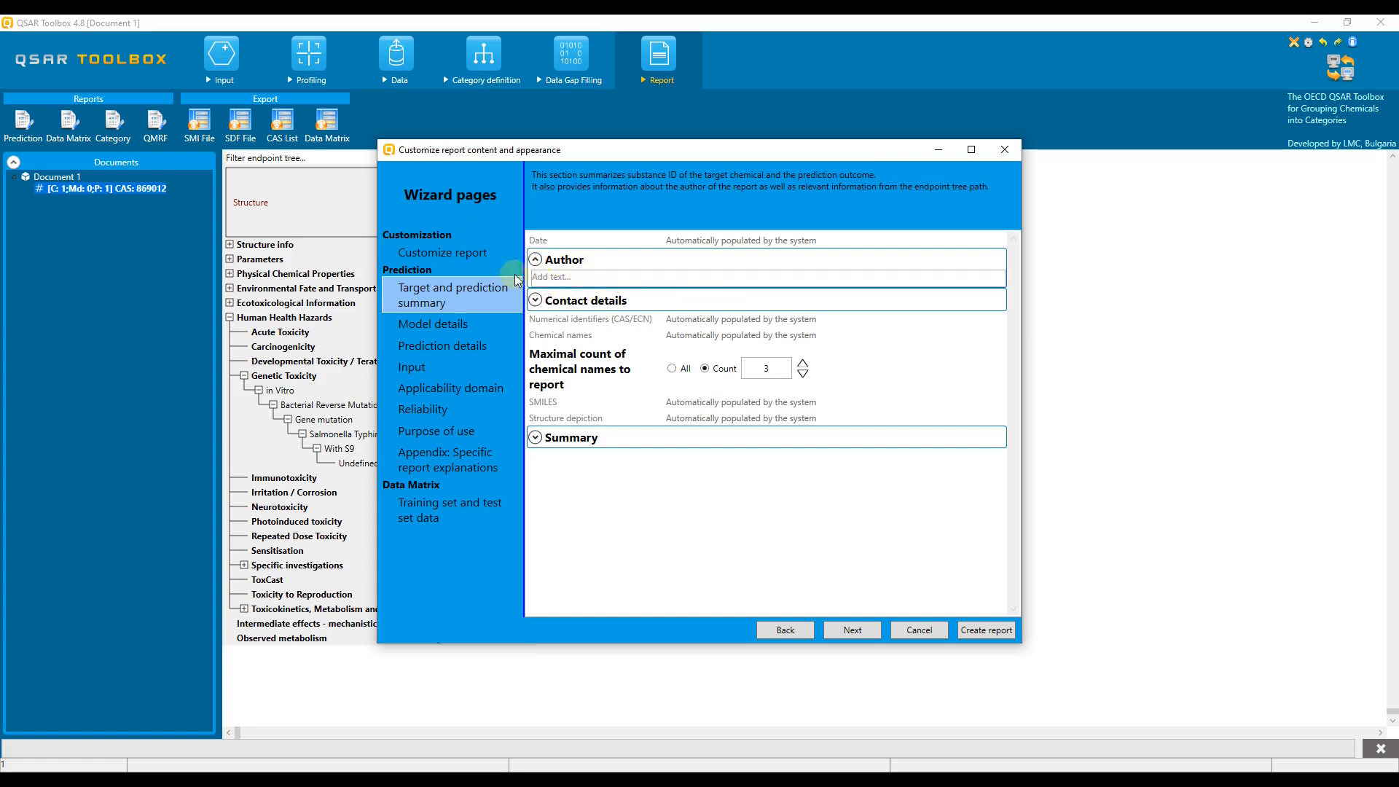
left_click(536, 259)
- Add the (Q)SAR justification document to the report and create the report
left_click(425, 260)
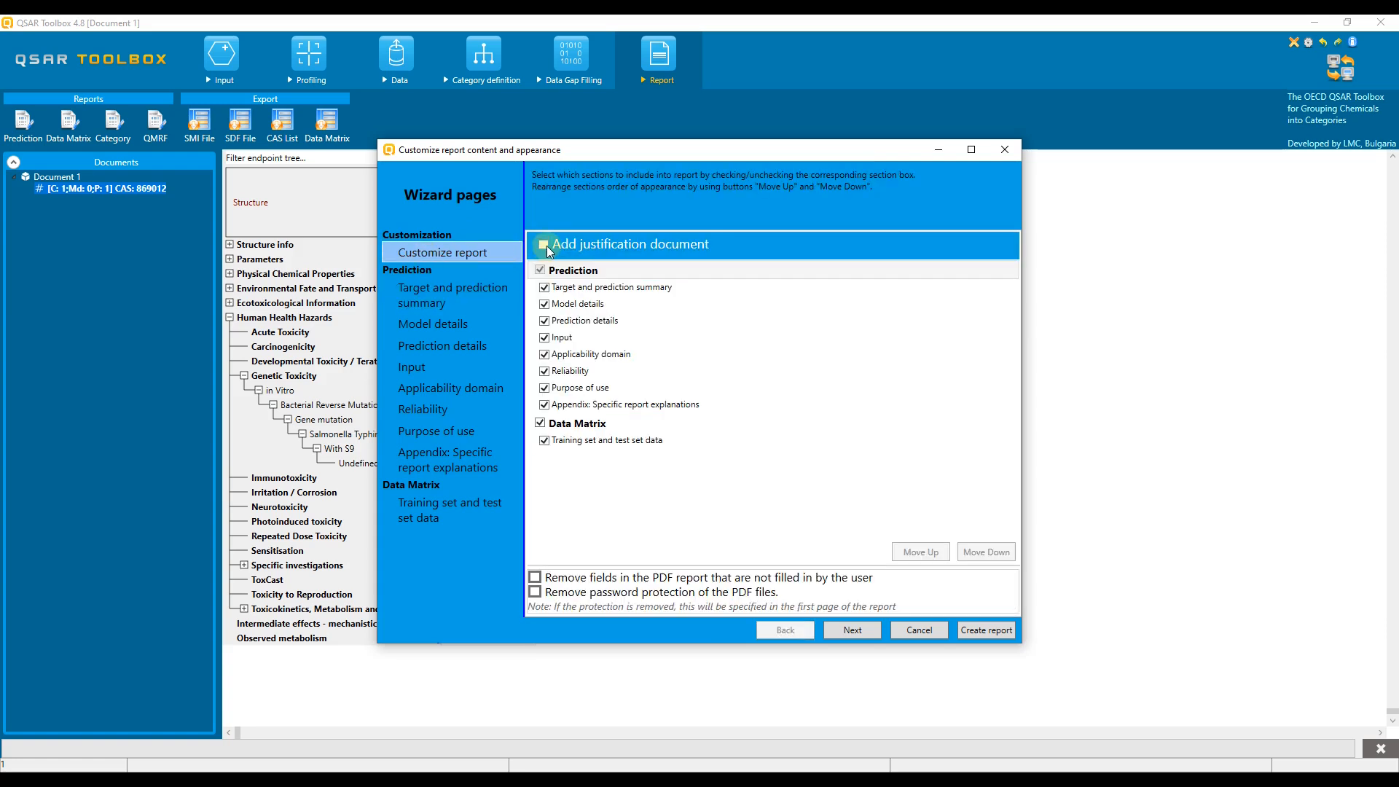
left_click(921, 244)
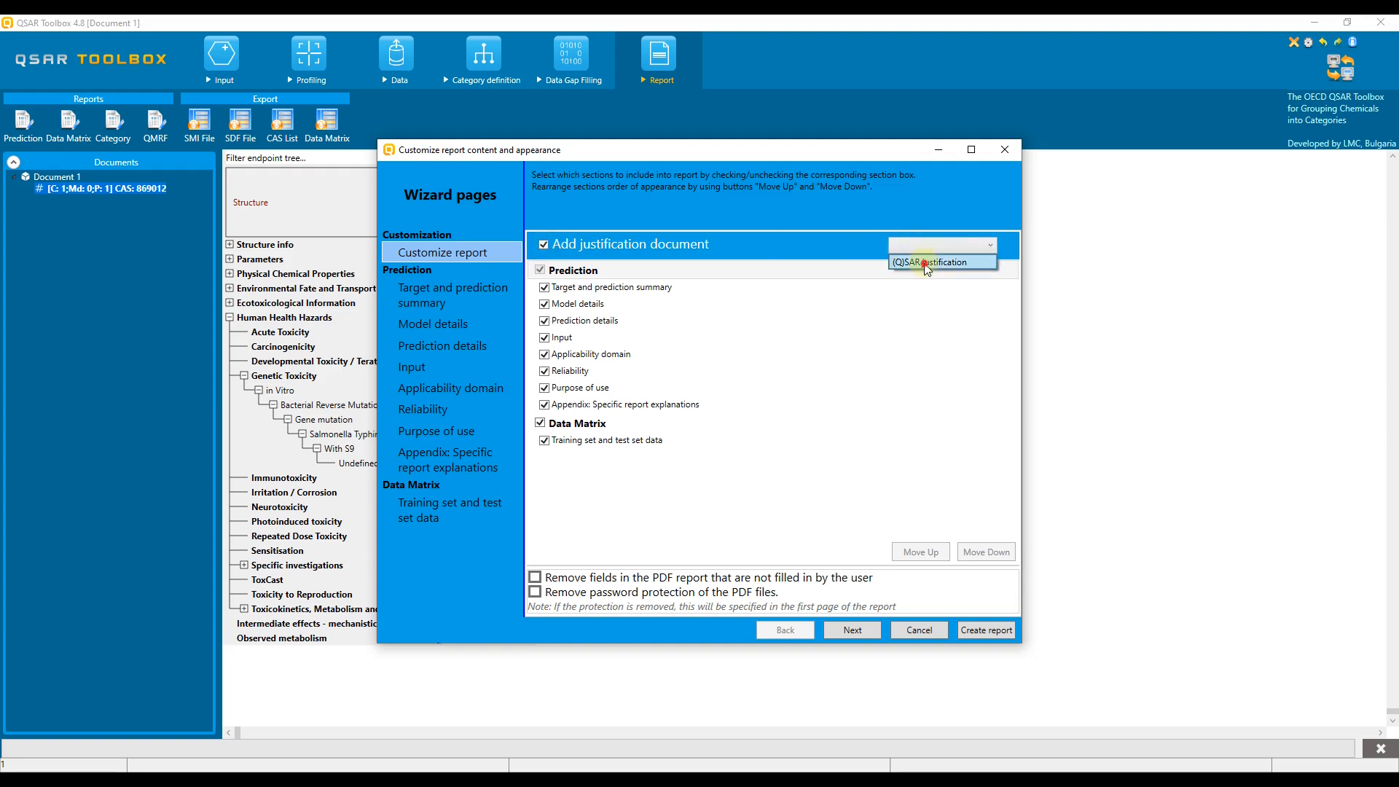
left_click(939, 262)
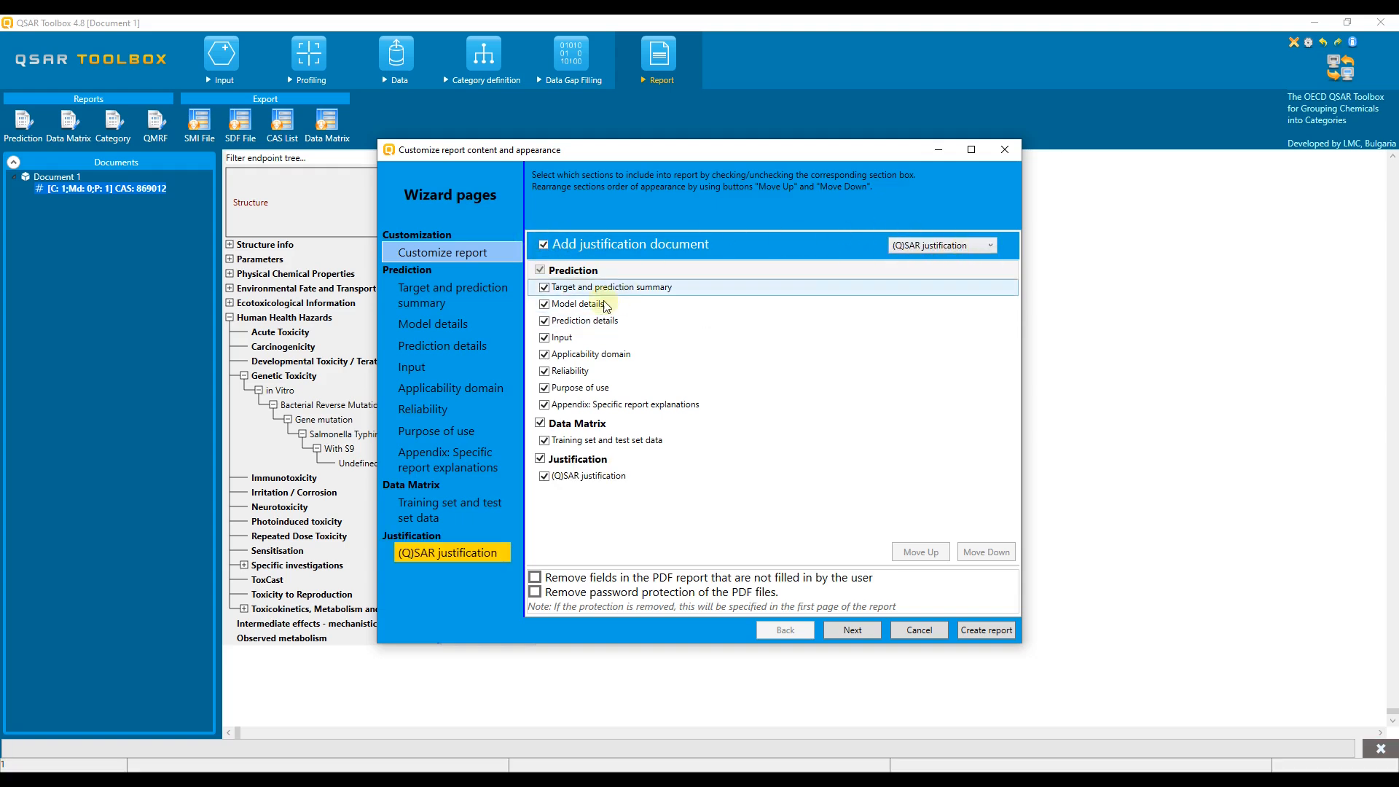
left_click(441, 557)
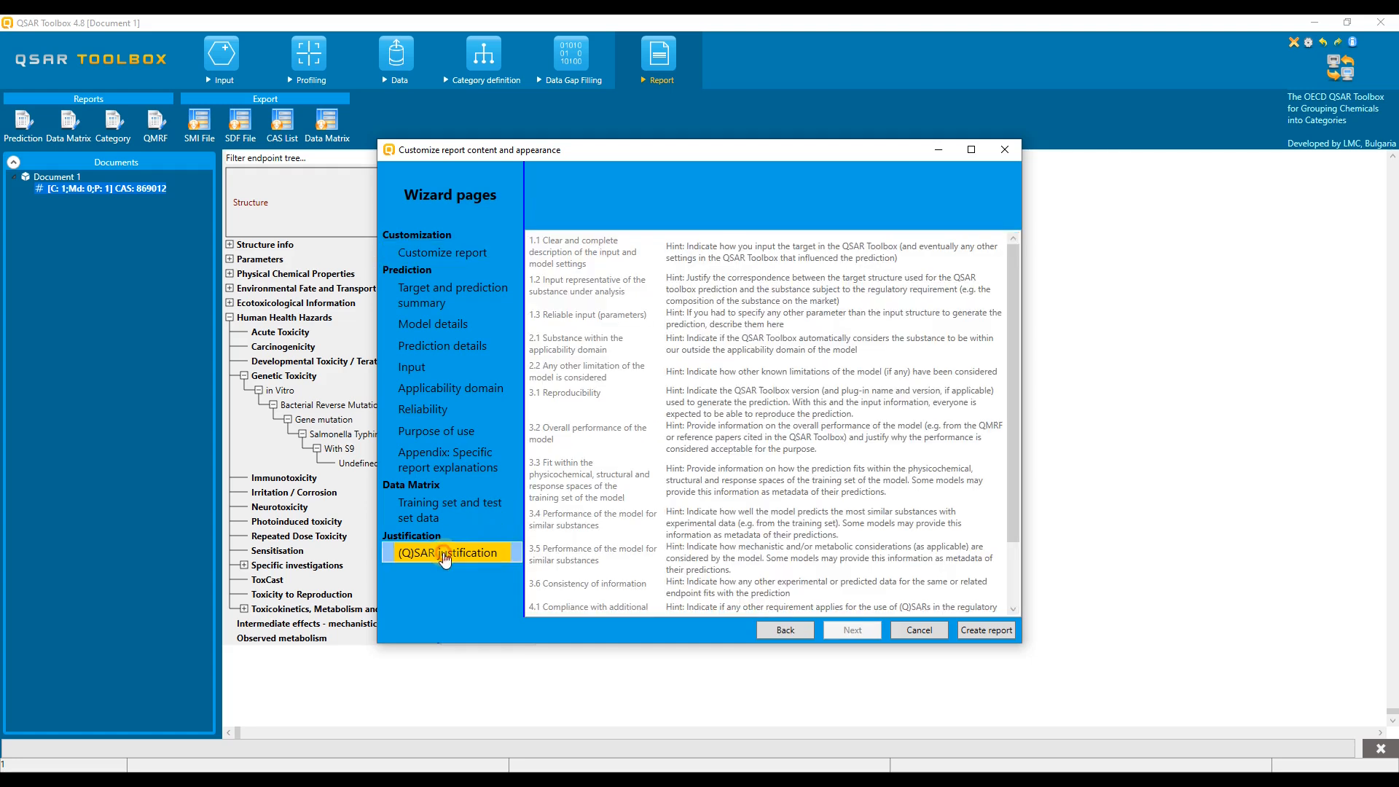
left_click(985, 632)
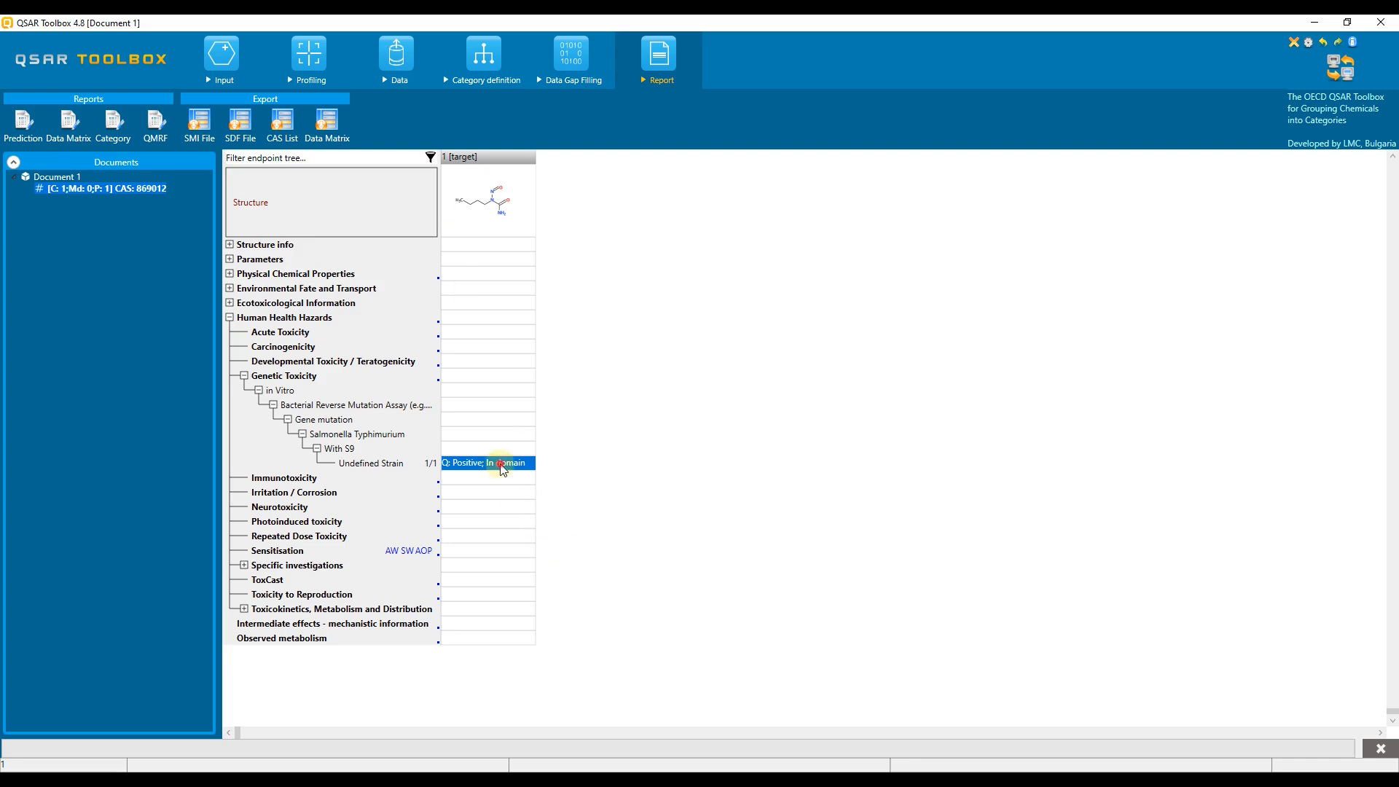
- Start an IUCLID6 export and select the gene mutation prediction for 869-01-2
left_click(393, 66)
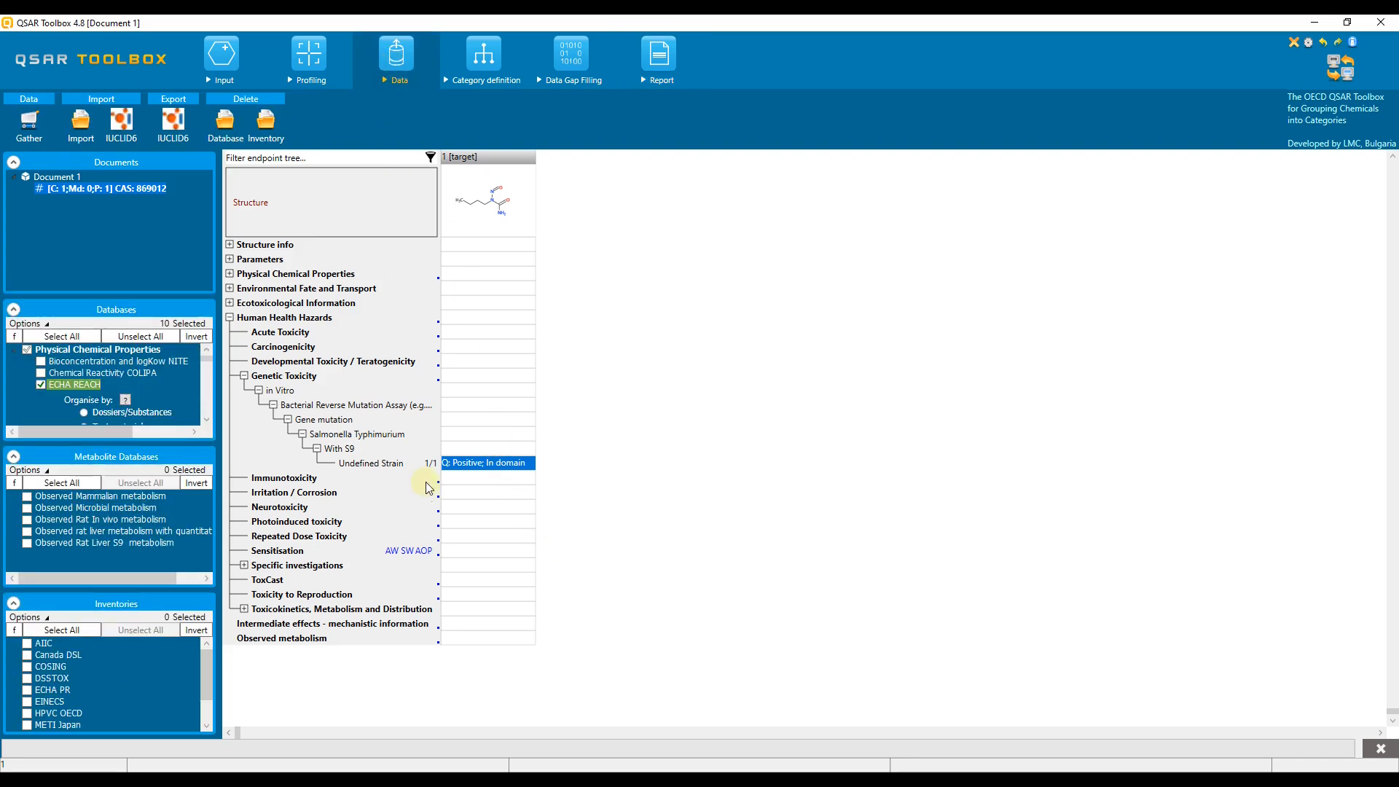
left_click(175, 129)
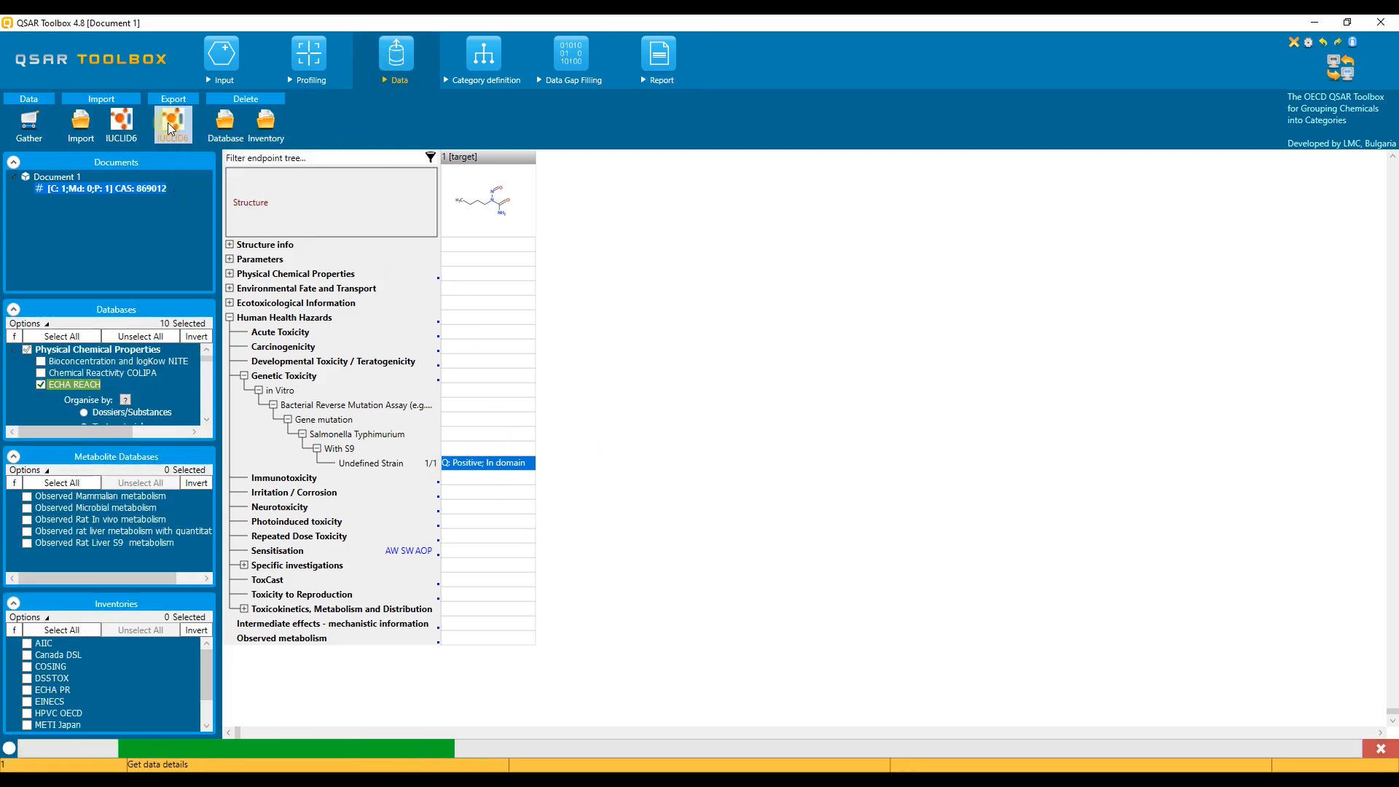
left_click(512, 307)
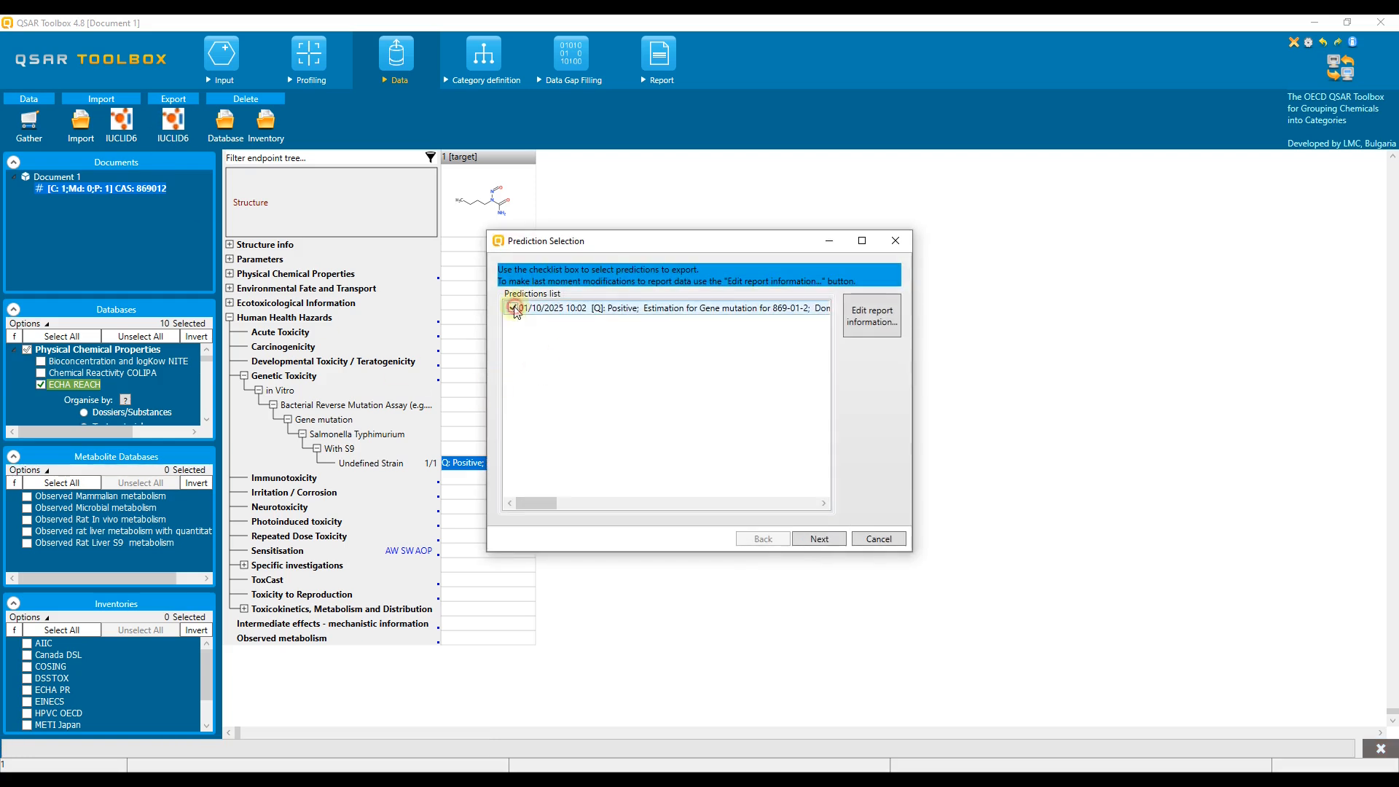
left_click(551, 309)
- Edit the exported report's summary to "The target chemical is predicted Positive, in domain" and create the report
left_click(878, 319)
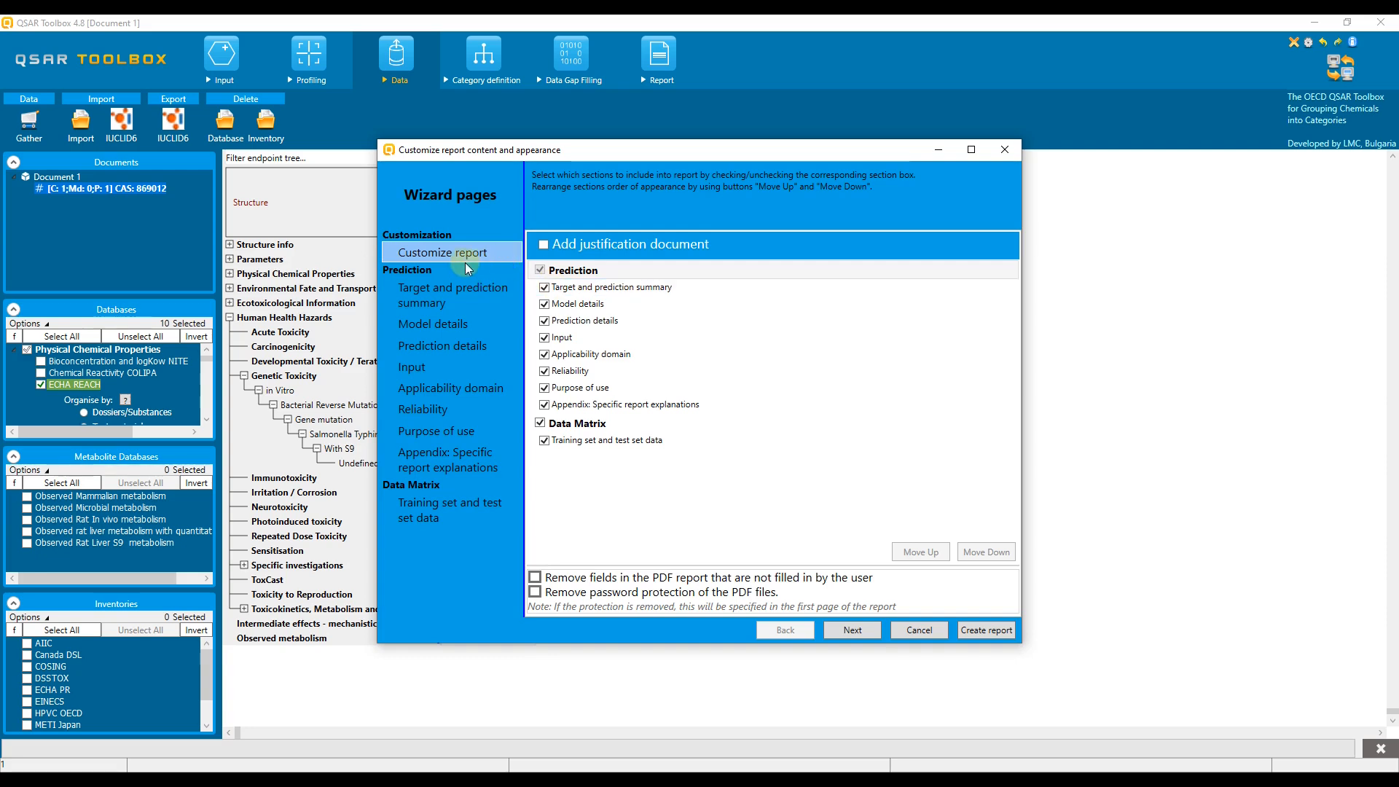
left_click(429, 295)
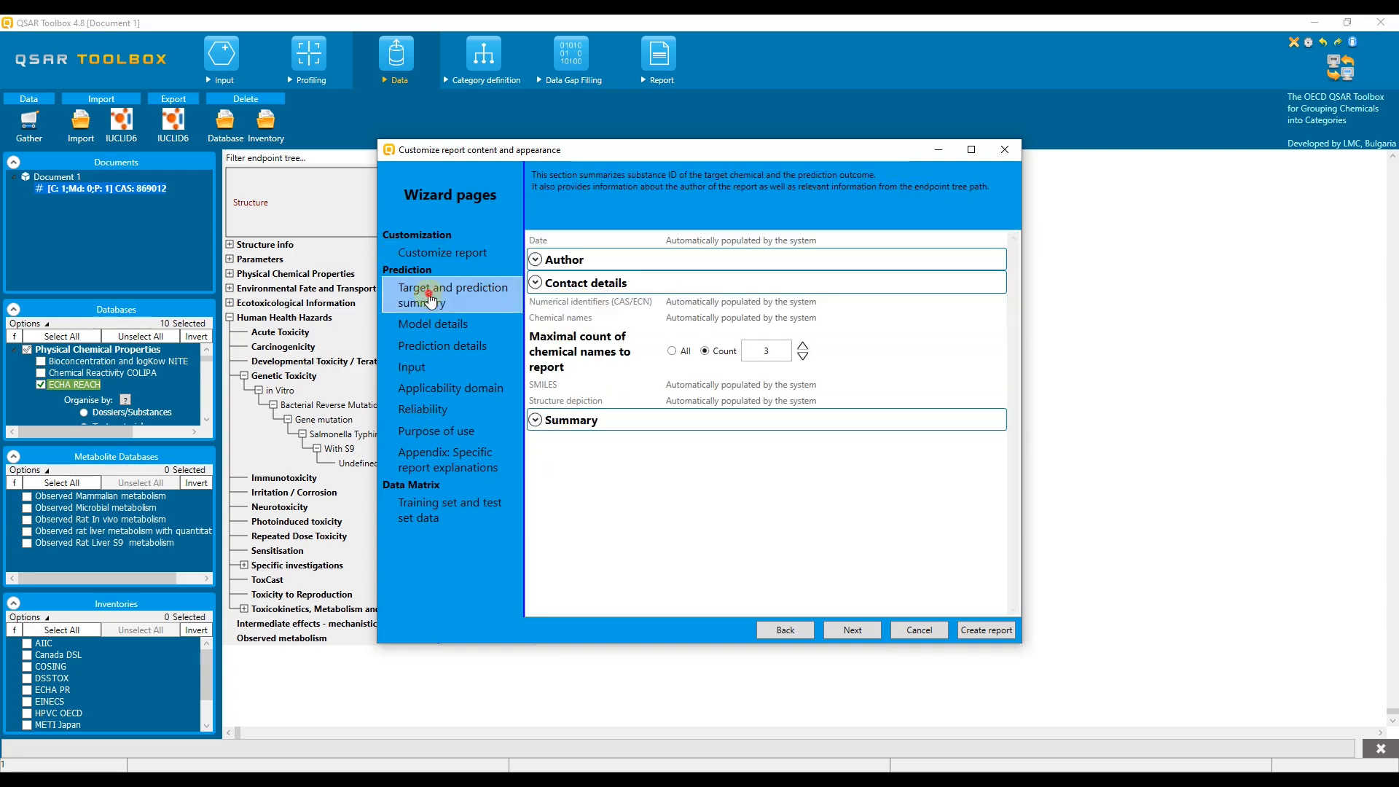
left_click(536, 421)
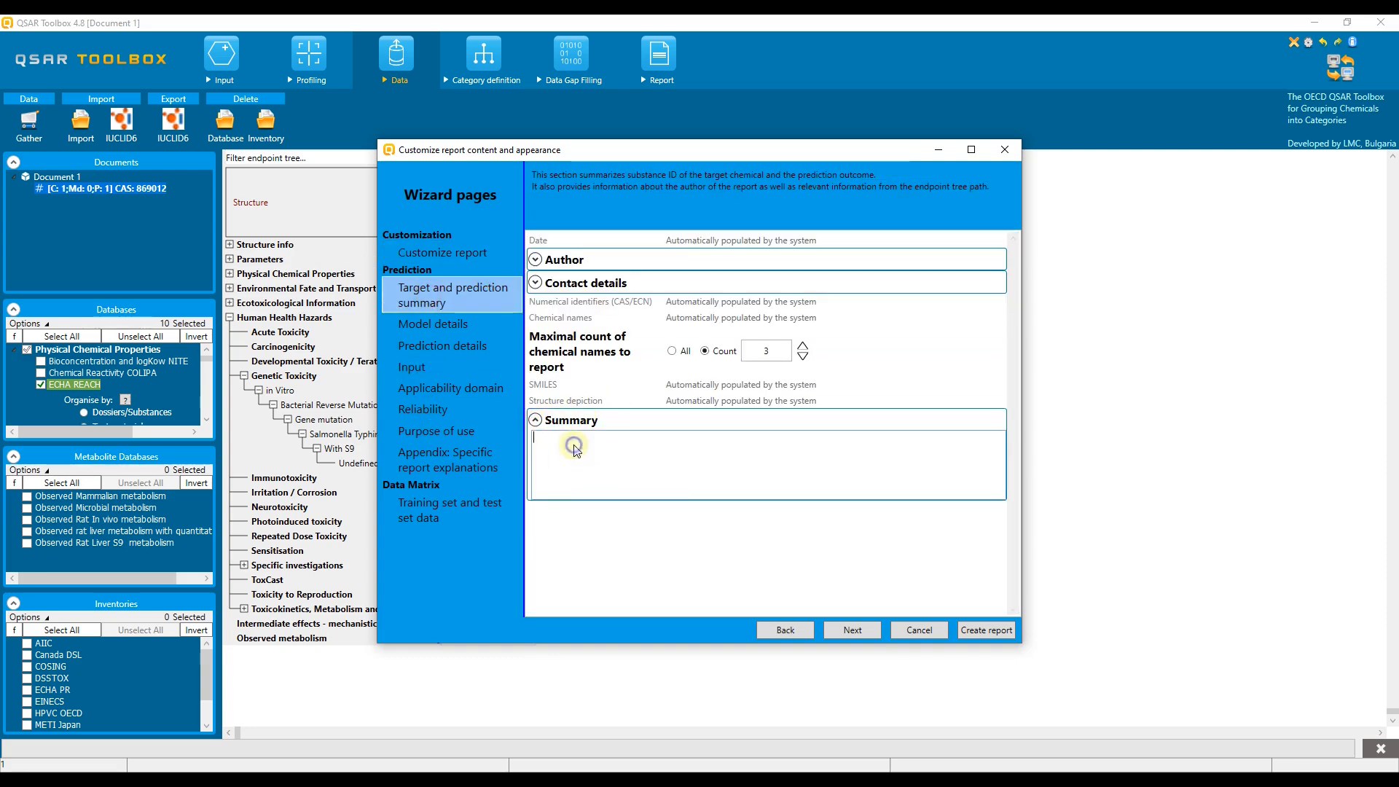
right_click(574, 448)
left_click(605, 486)
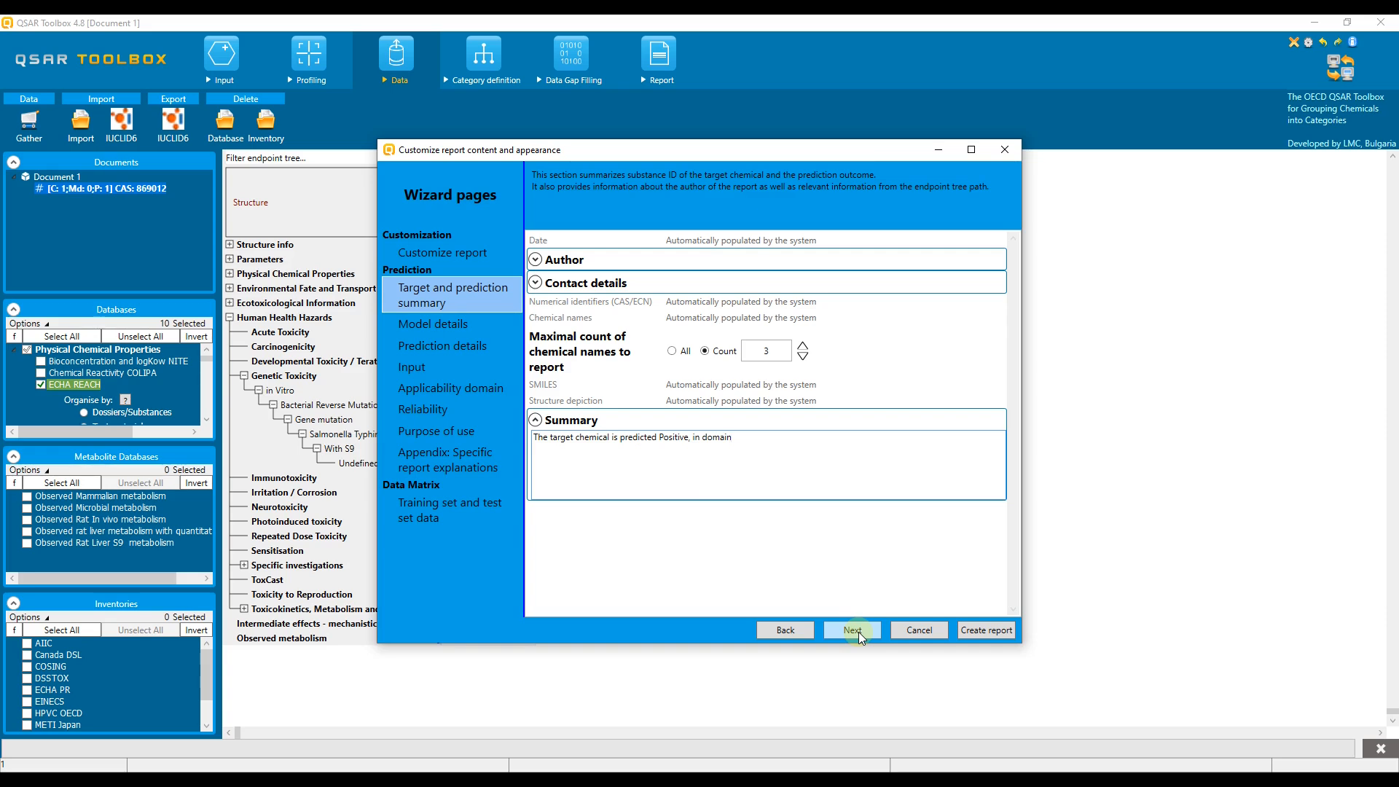
left_click(981, 630)
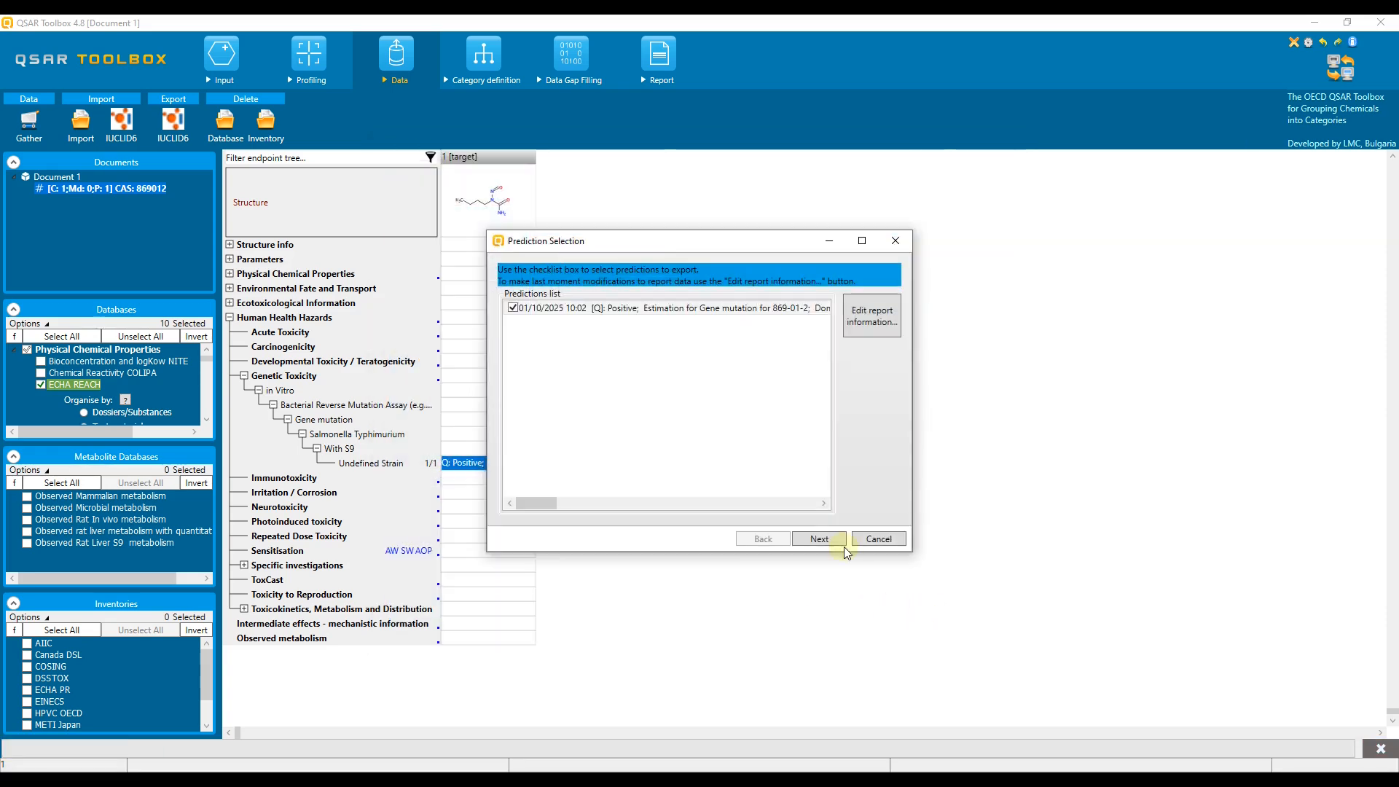
- Test the IUCLID6 server connection and proceed to the harmonised template selection
left_click(836, 542)
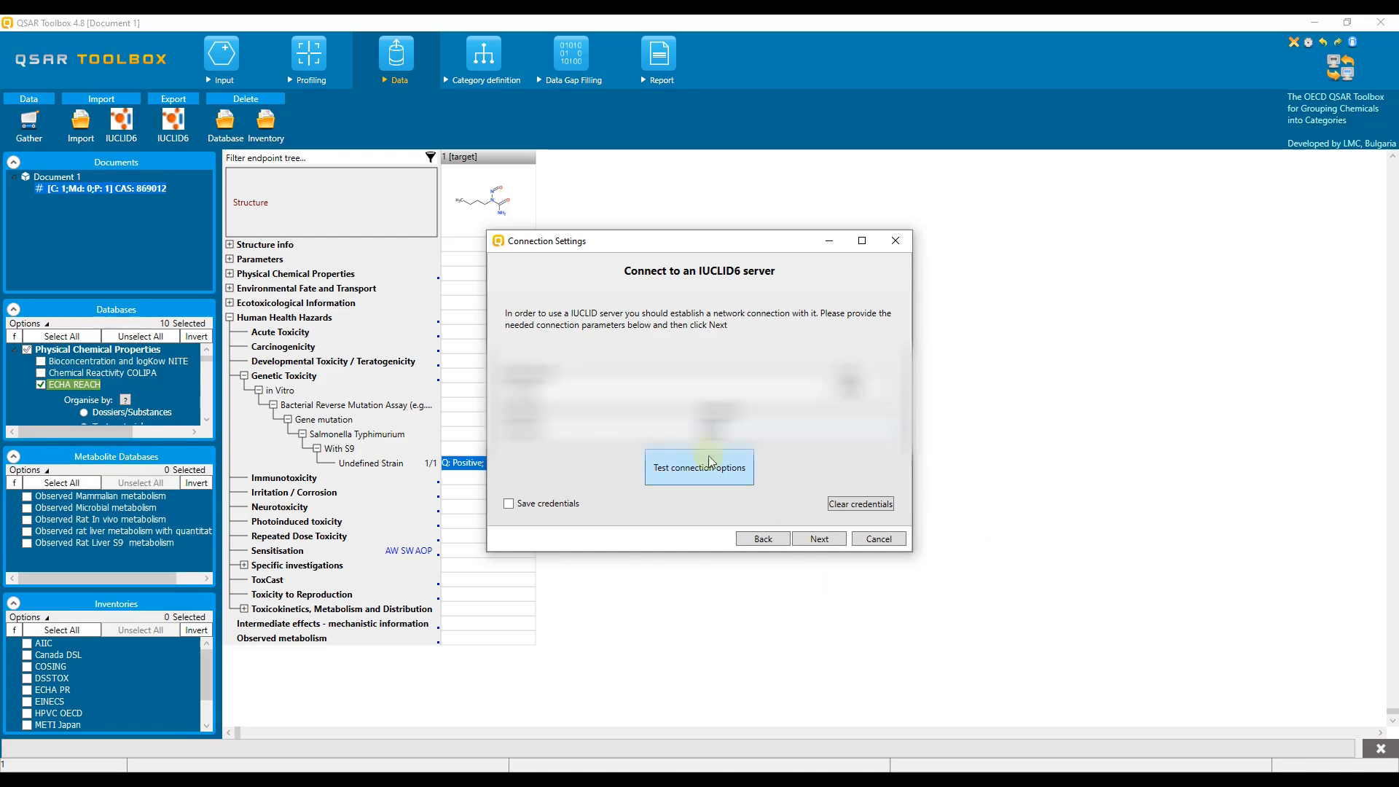
left_click(699, 477)
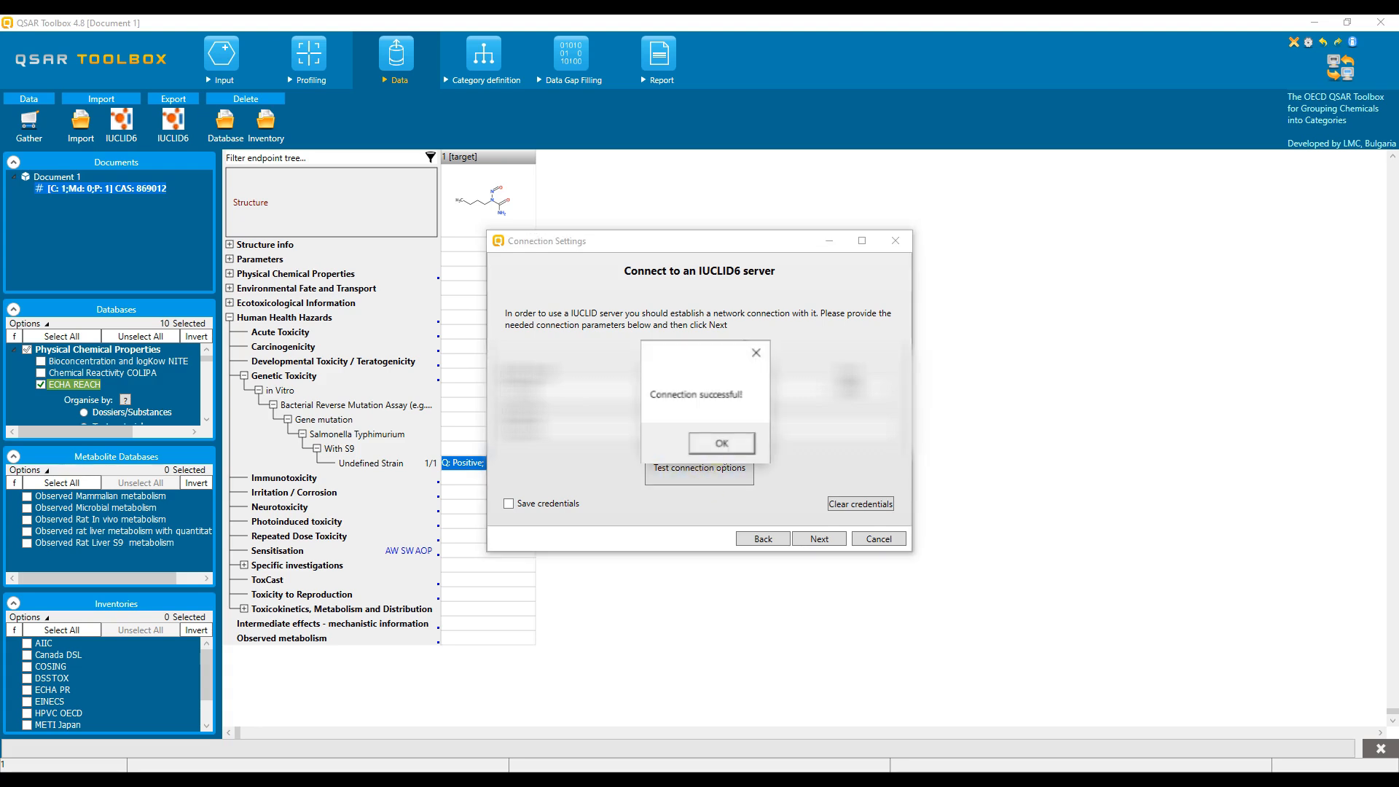
key("Return")
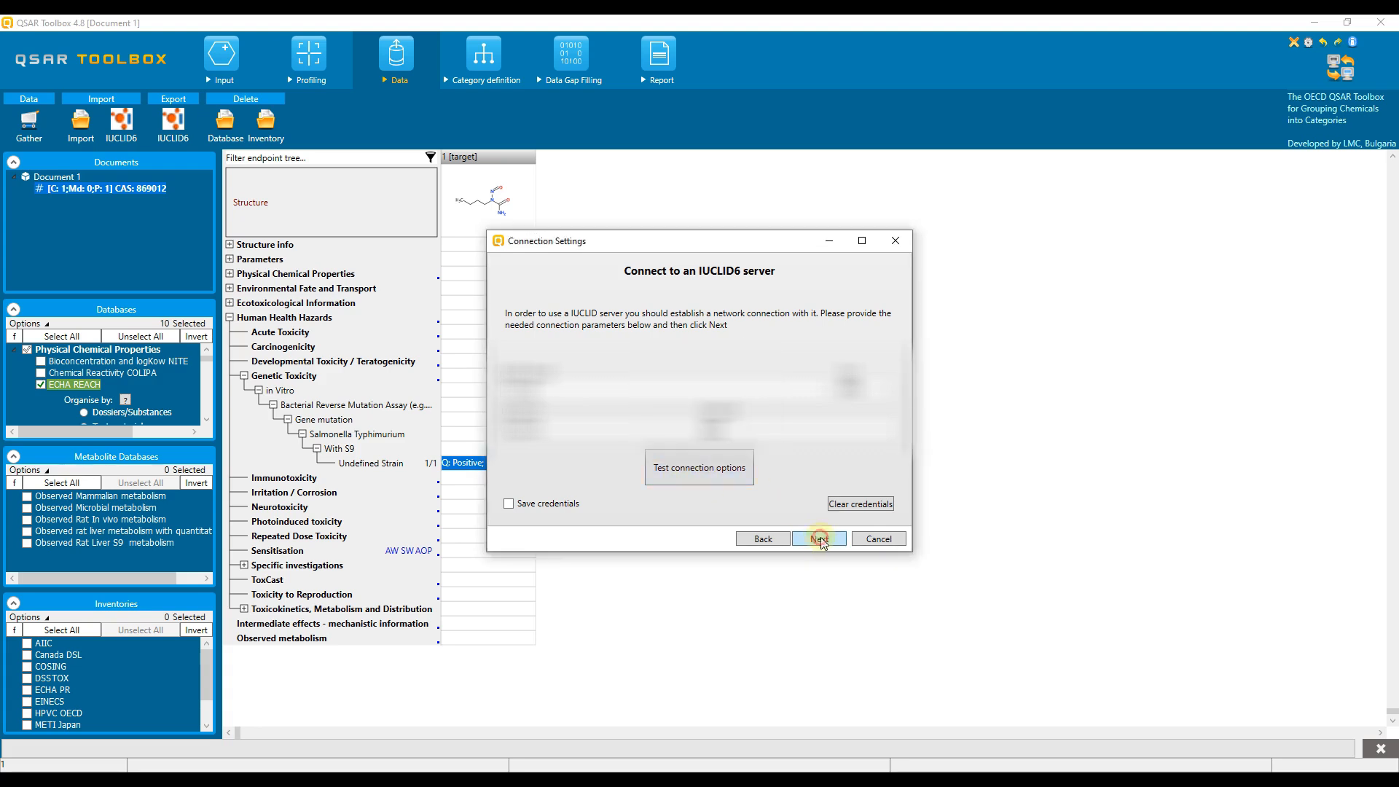
left_click(820, 540)
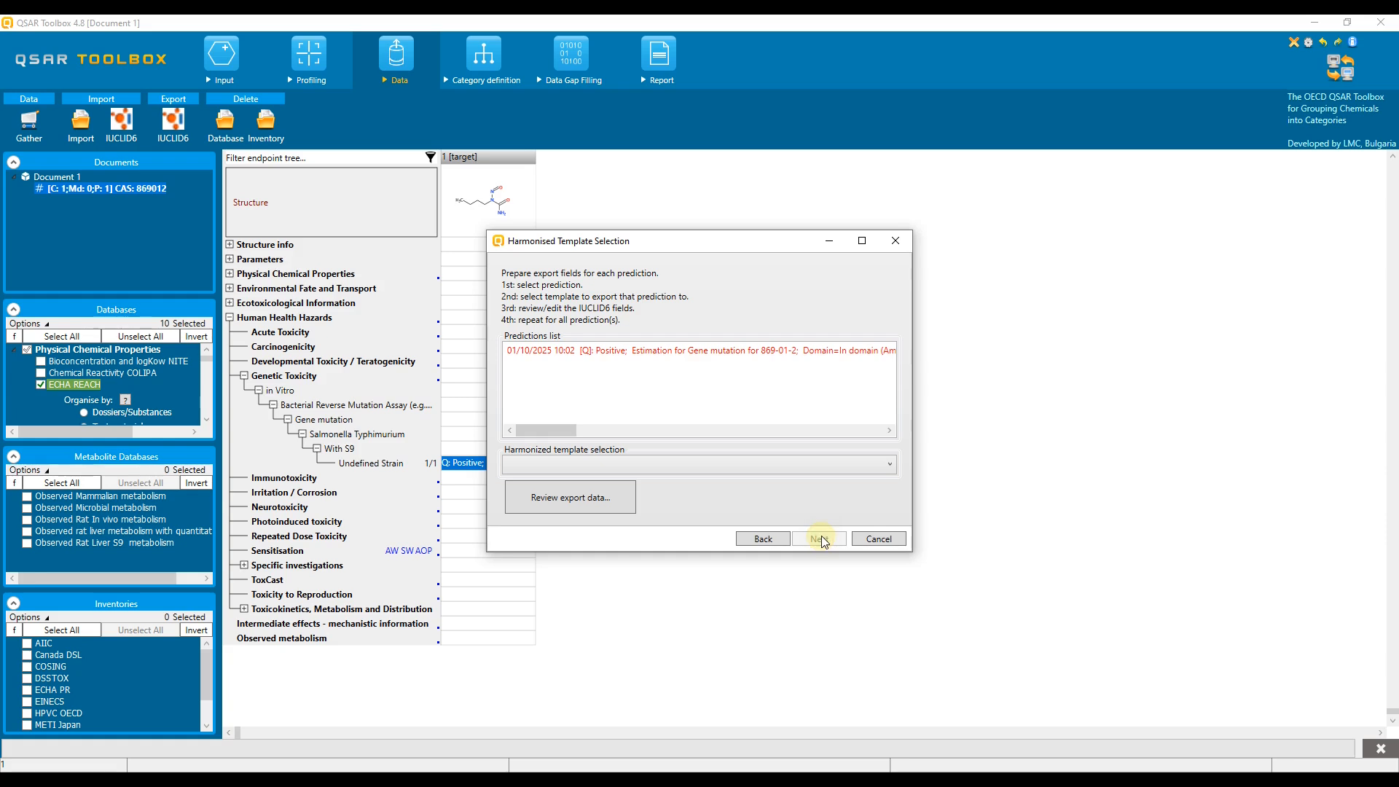
- Assign the harmonised template OECD Template #70: Genetic toxicity in vitro to the gene mutation prediction for 869-01-2
left_click(565, 353)
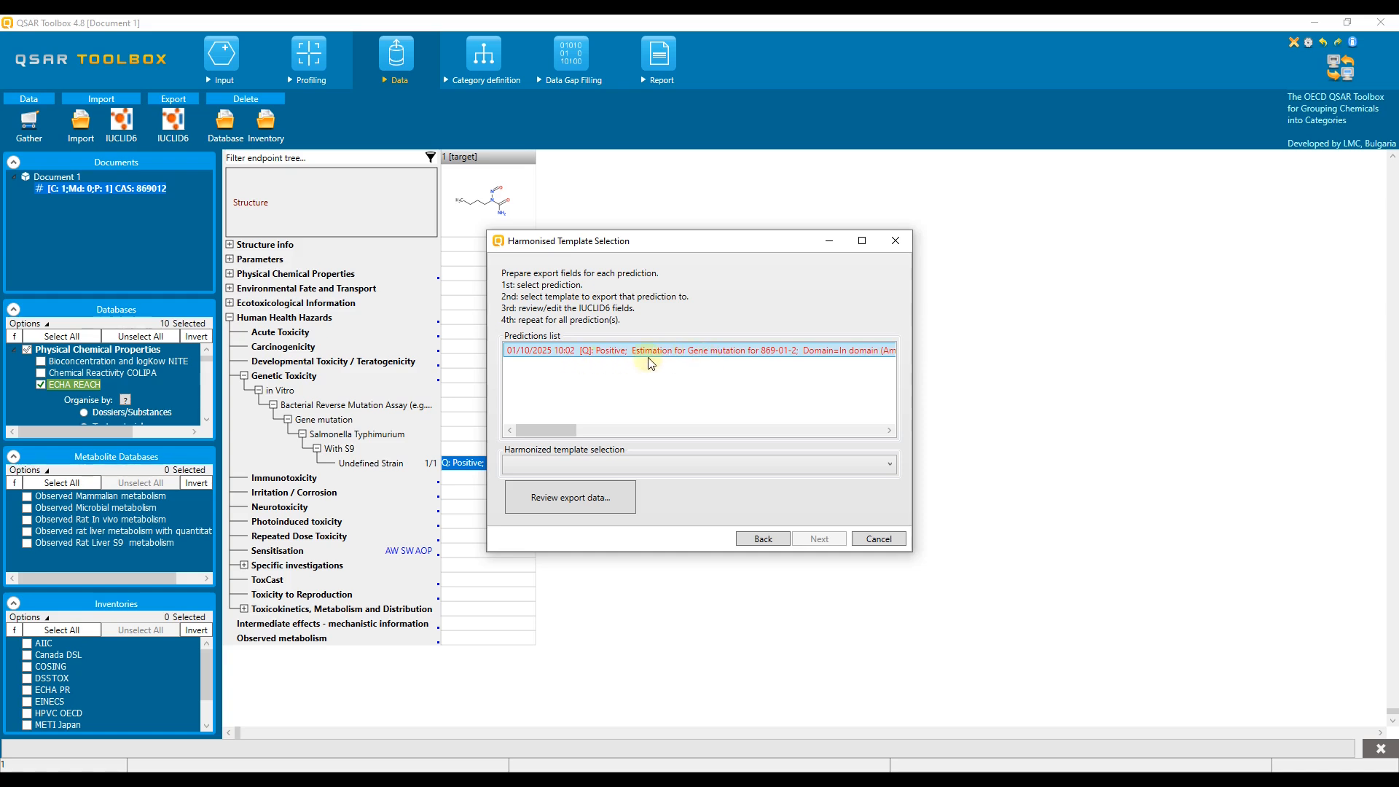
left_click(682, 470)
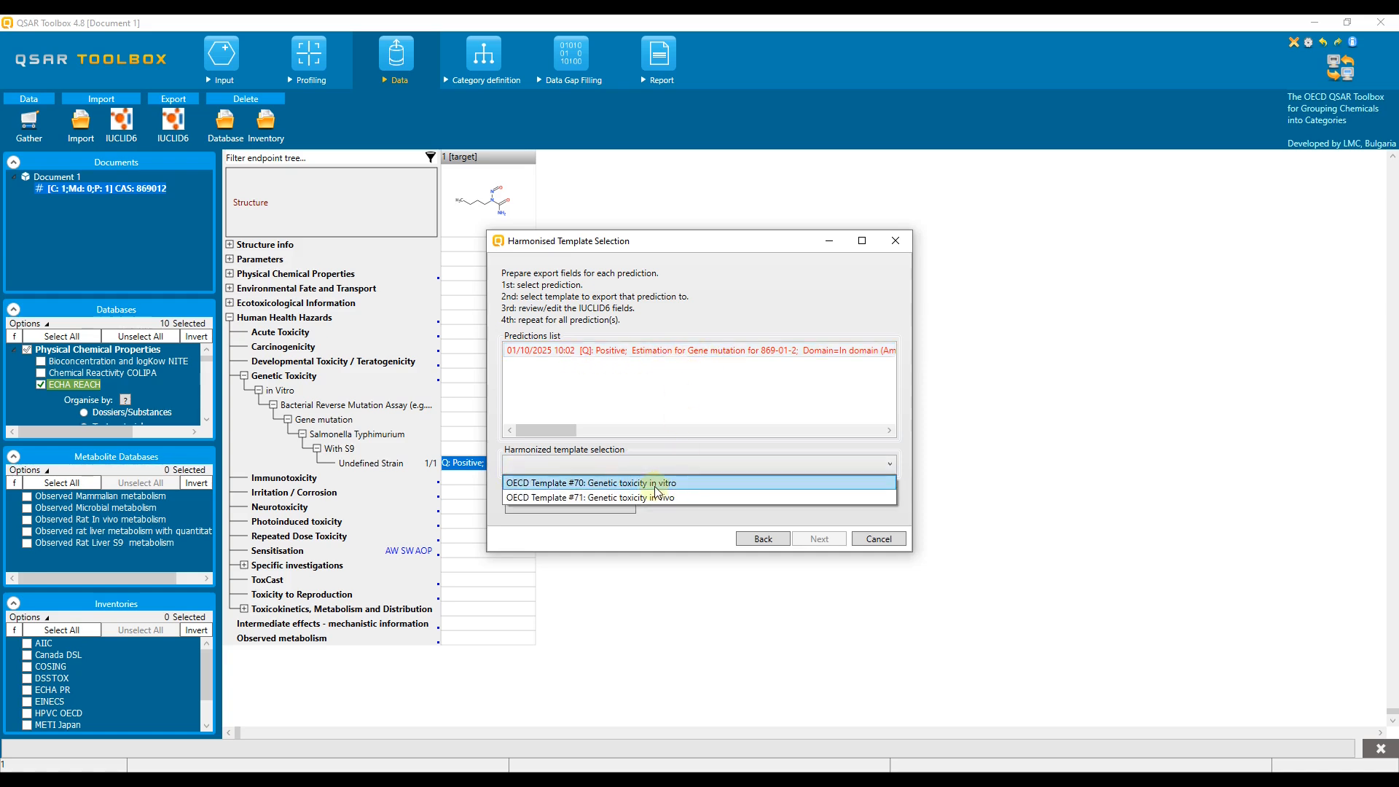
left_click(655, 485)
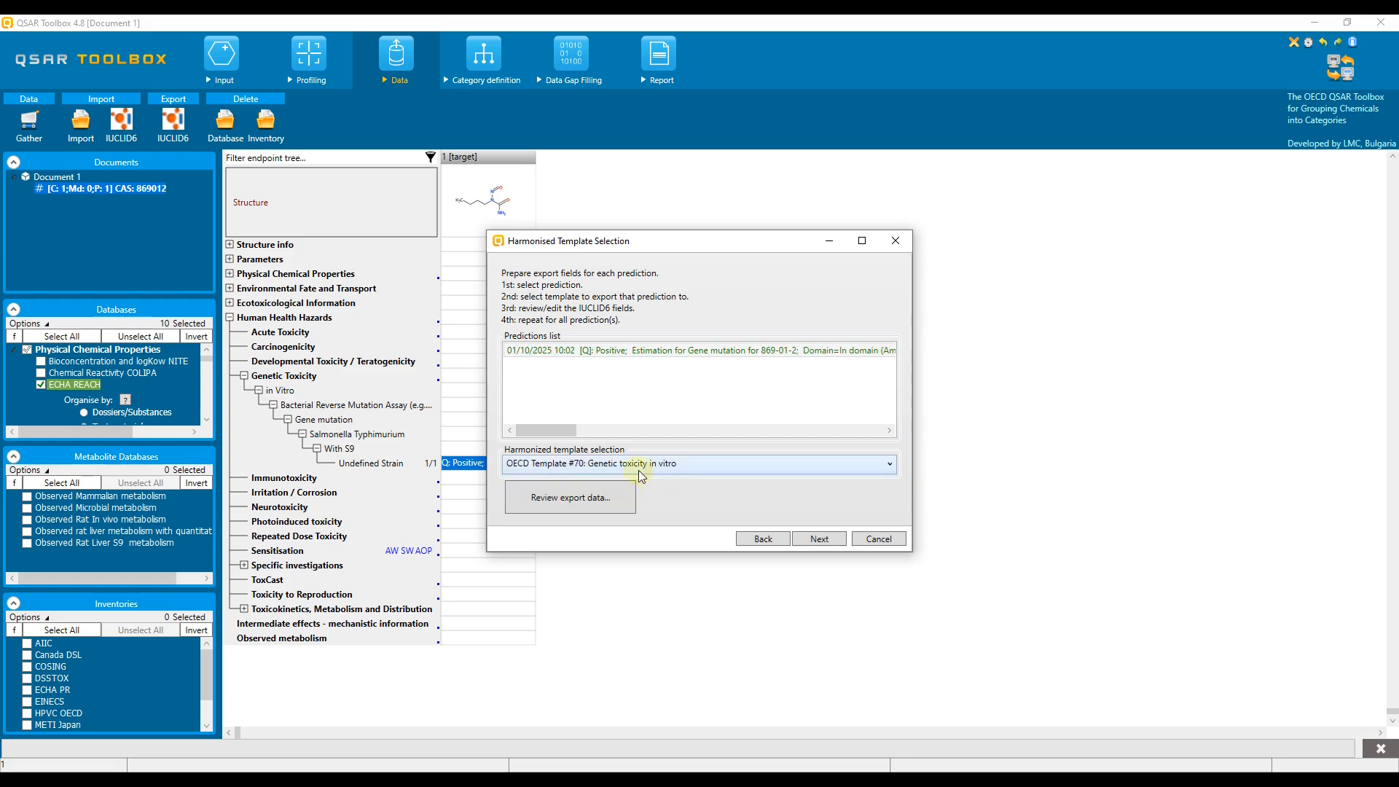
- Review the prediction's IUCLID6 export fields, from administrative data to applicability domain and similar substances, and accept them
left_click(580, 503)
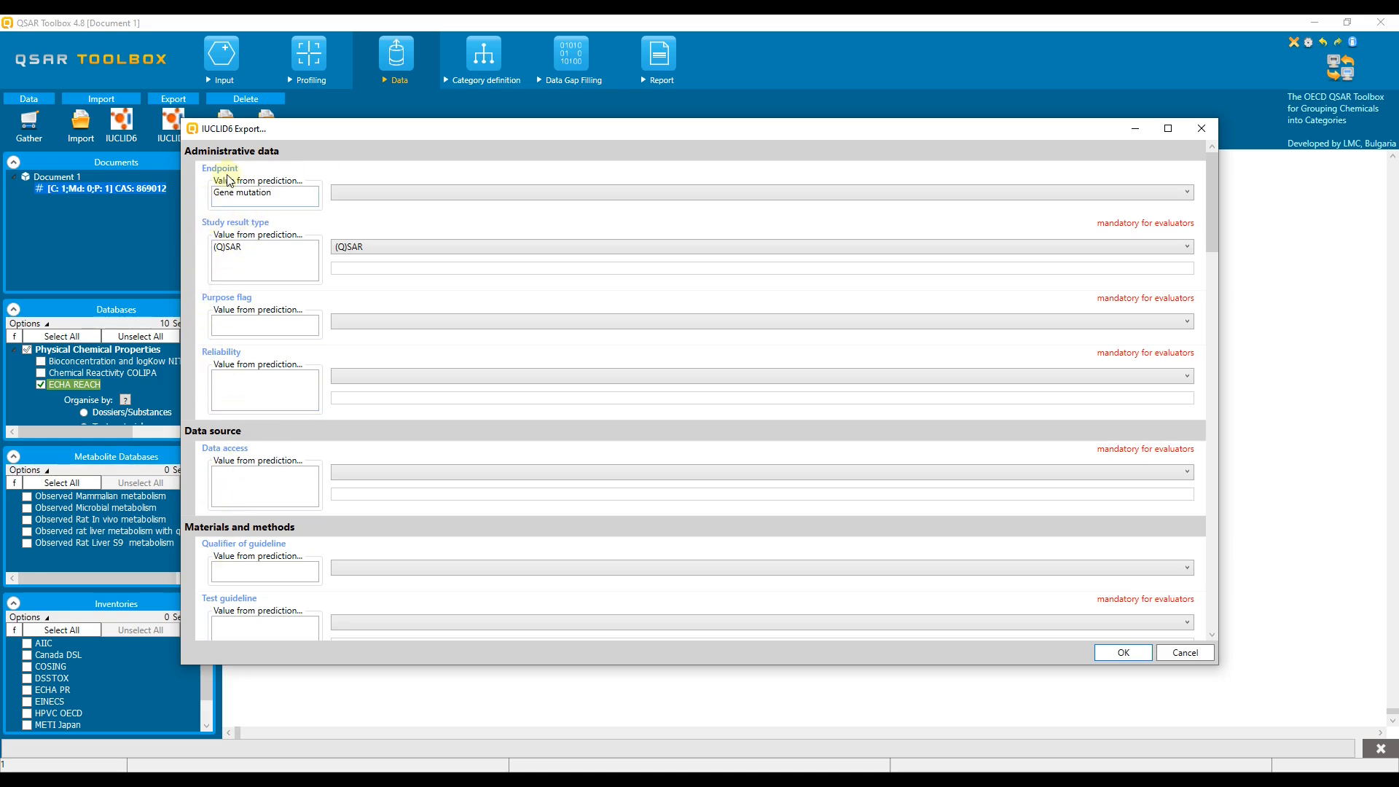
scroll(267, 462, "down", 1)
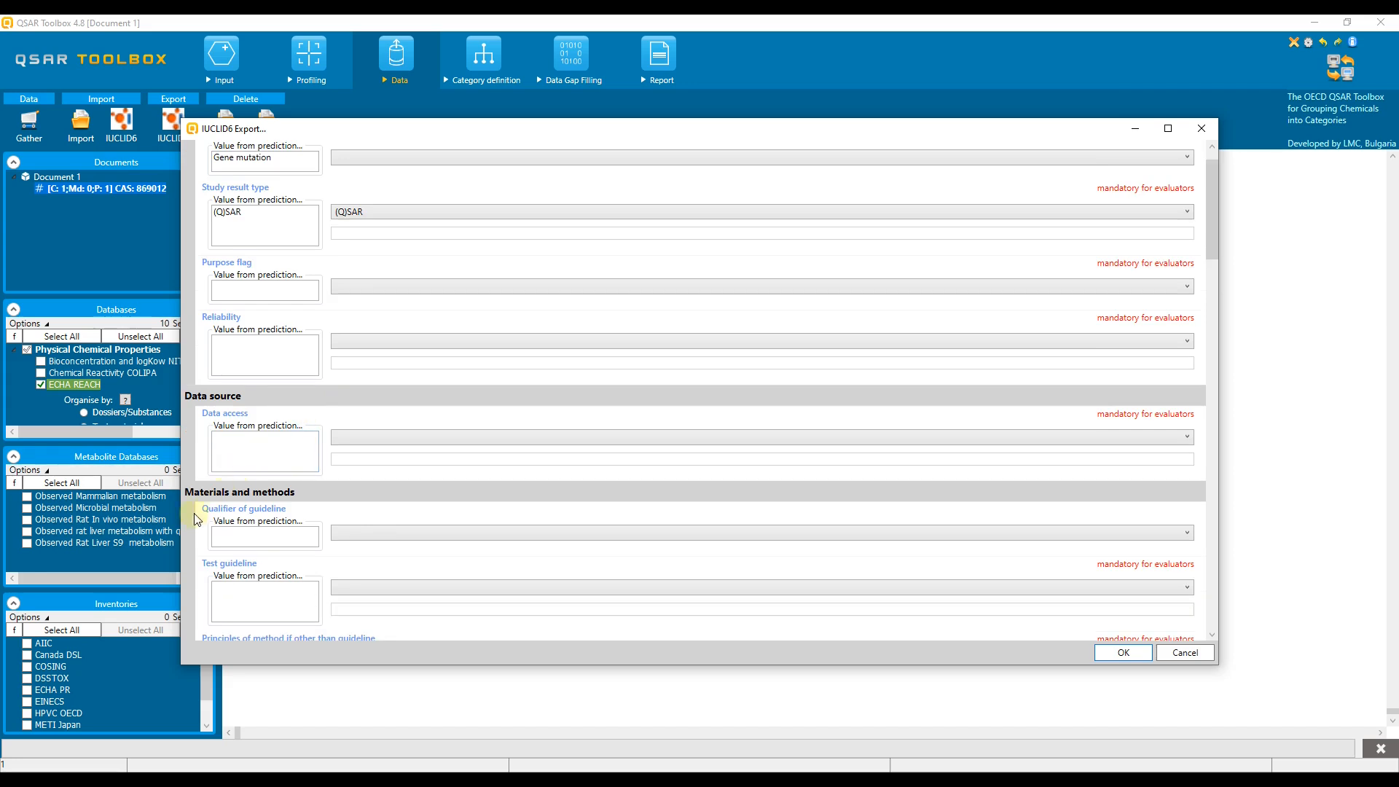
left_click_drag(1208, 239, 1205, 197)
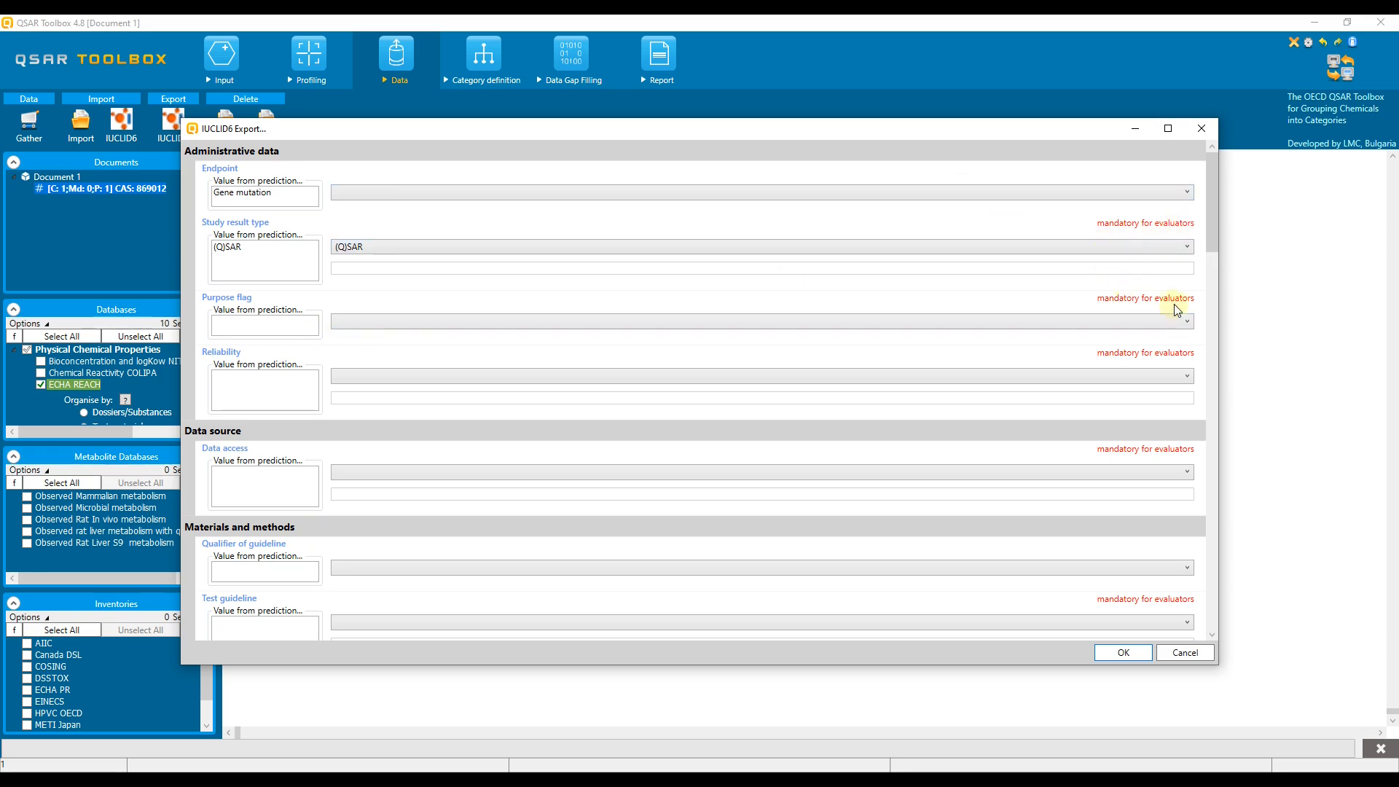
left_click_drag(1212, 226, 1203, 353)
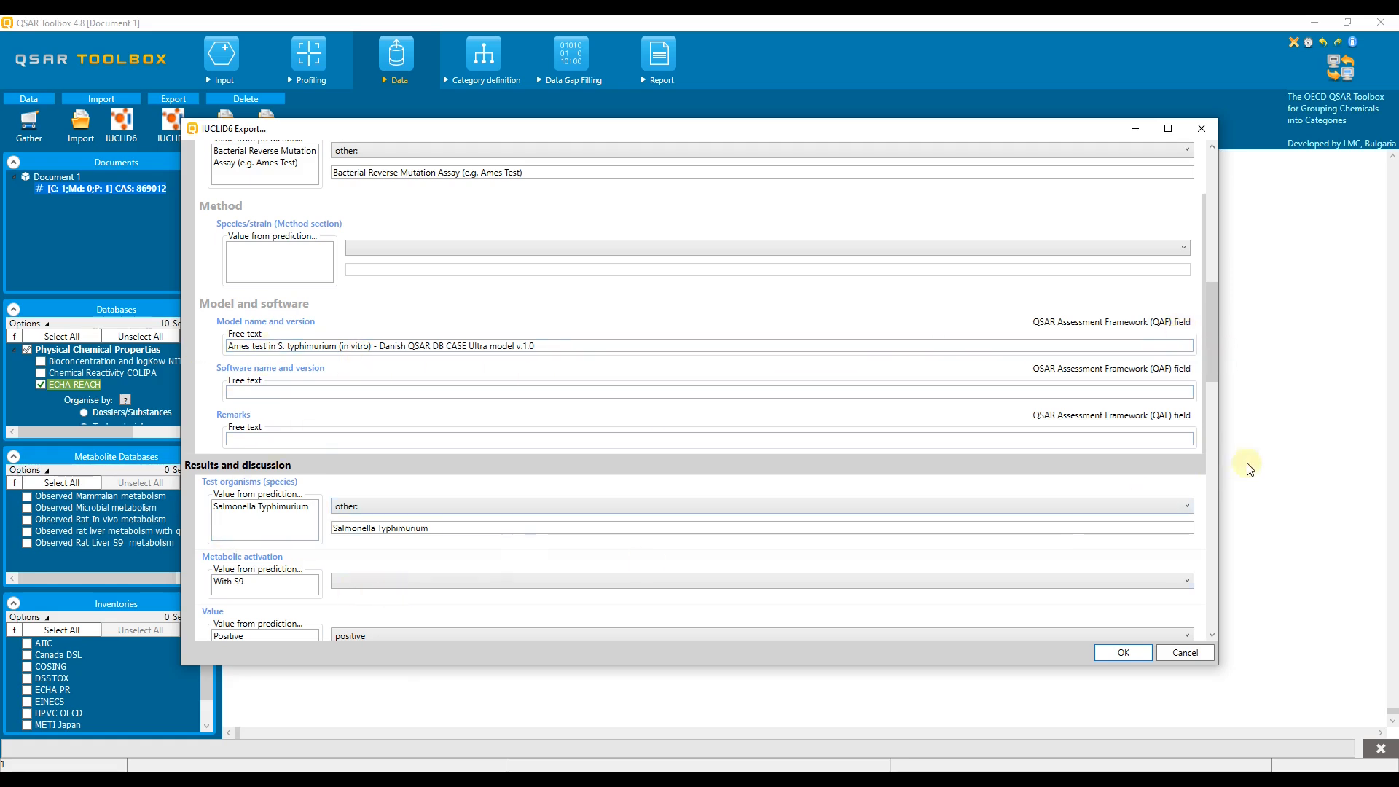
mouse_move(1213, 360)
left_mouse_down()
mouse_move(1218, 399)
mouse_move(1219, 384)
left_mouse_up()
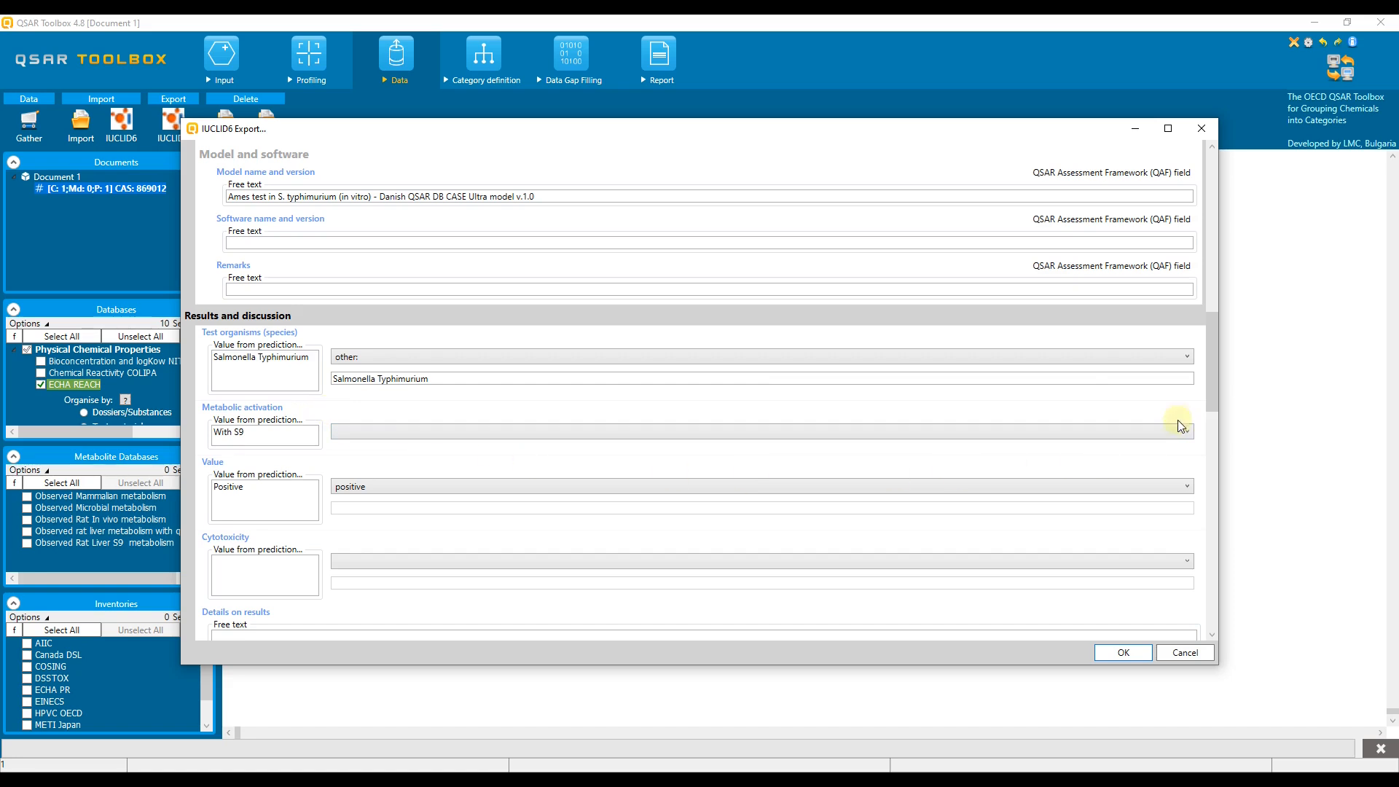
left_click_drag(1208, 394, 1217, 526)
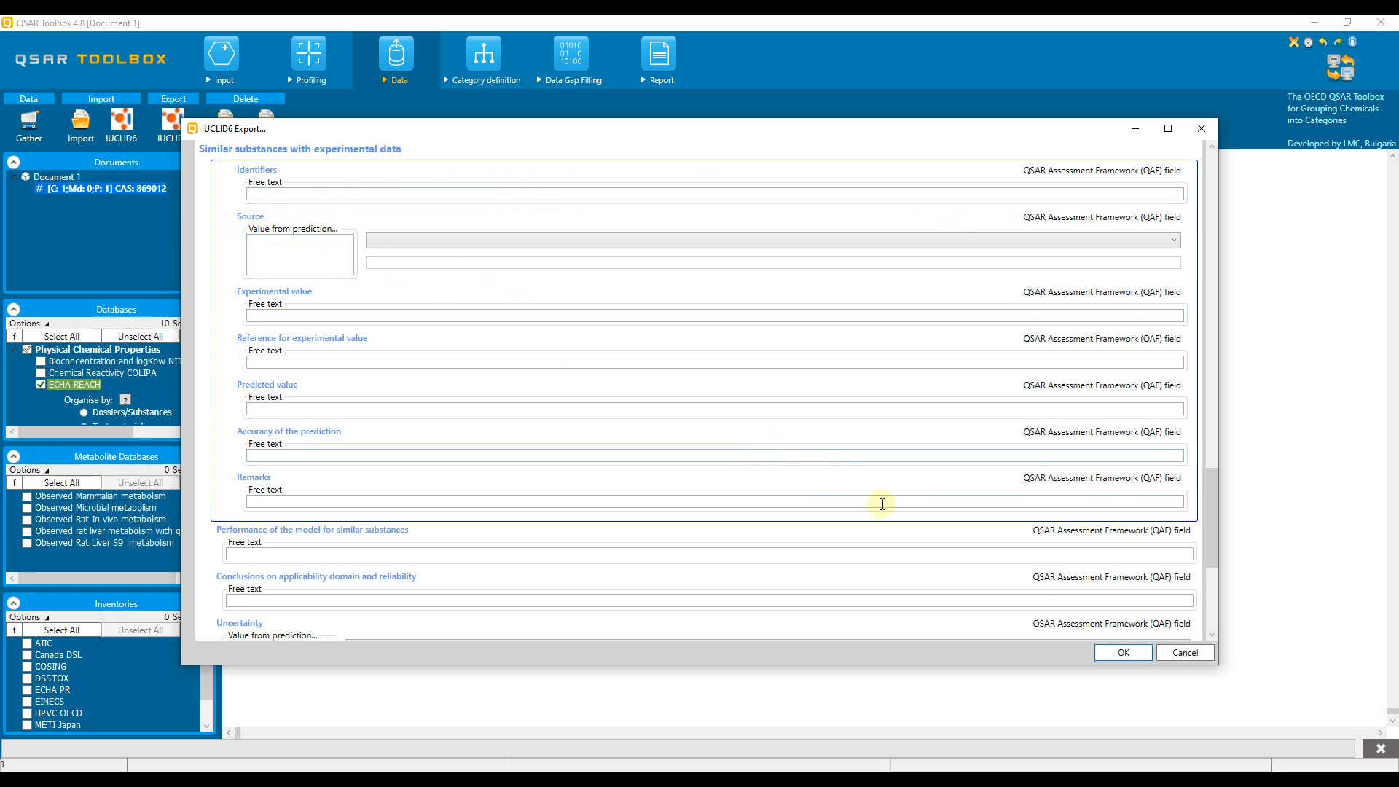
left_click(1123, 652)
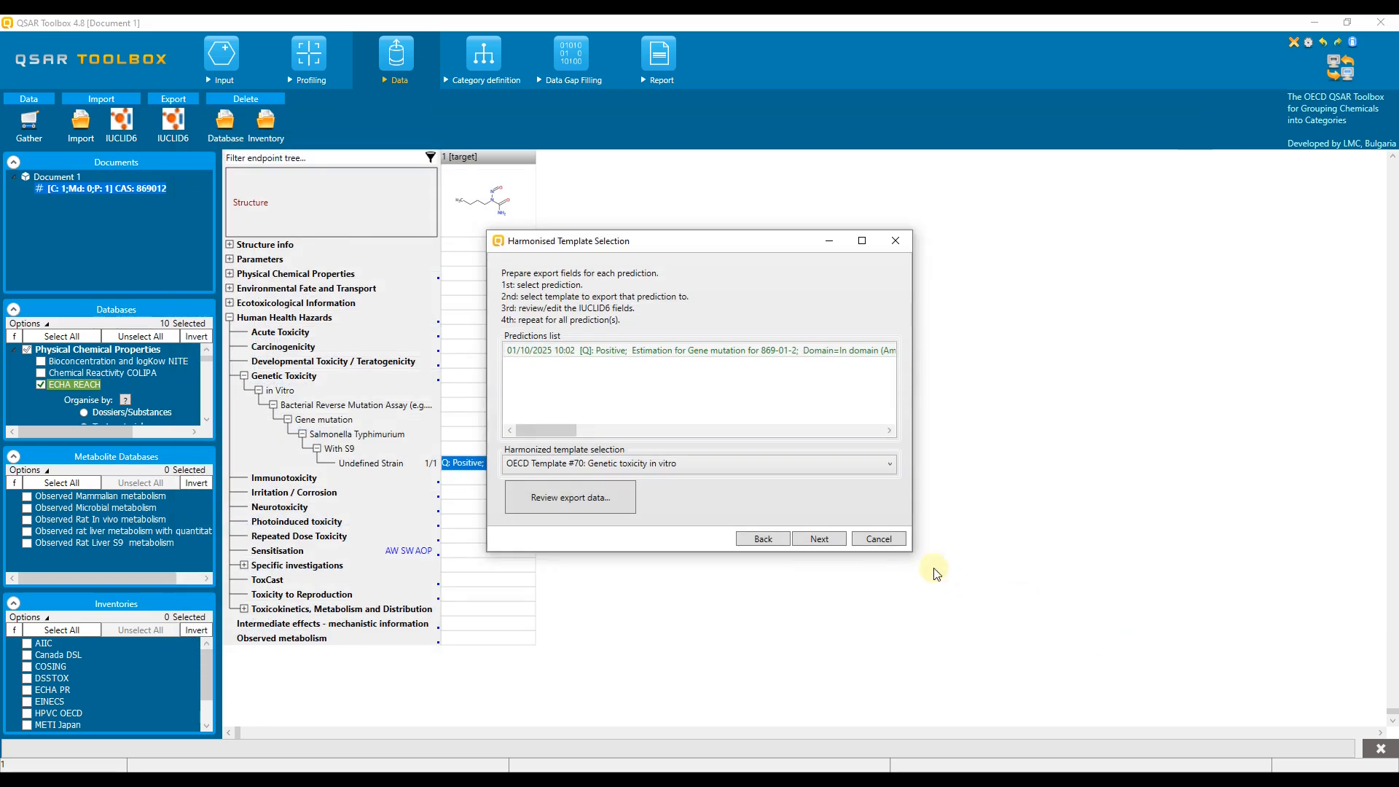
- Retrieve all IUCLID6 substances, choose 1-Butyl-1-nitrosourea (869-01-2) as the target substance and finish the export
left_click(819, 539)
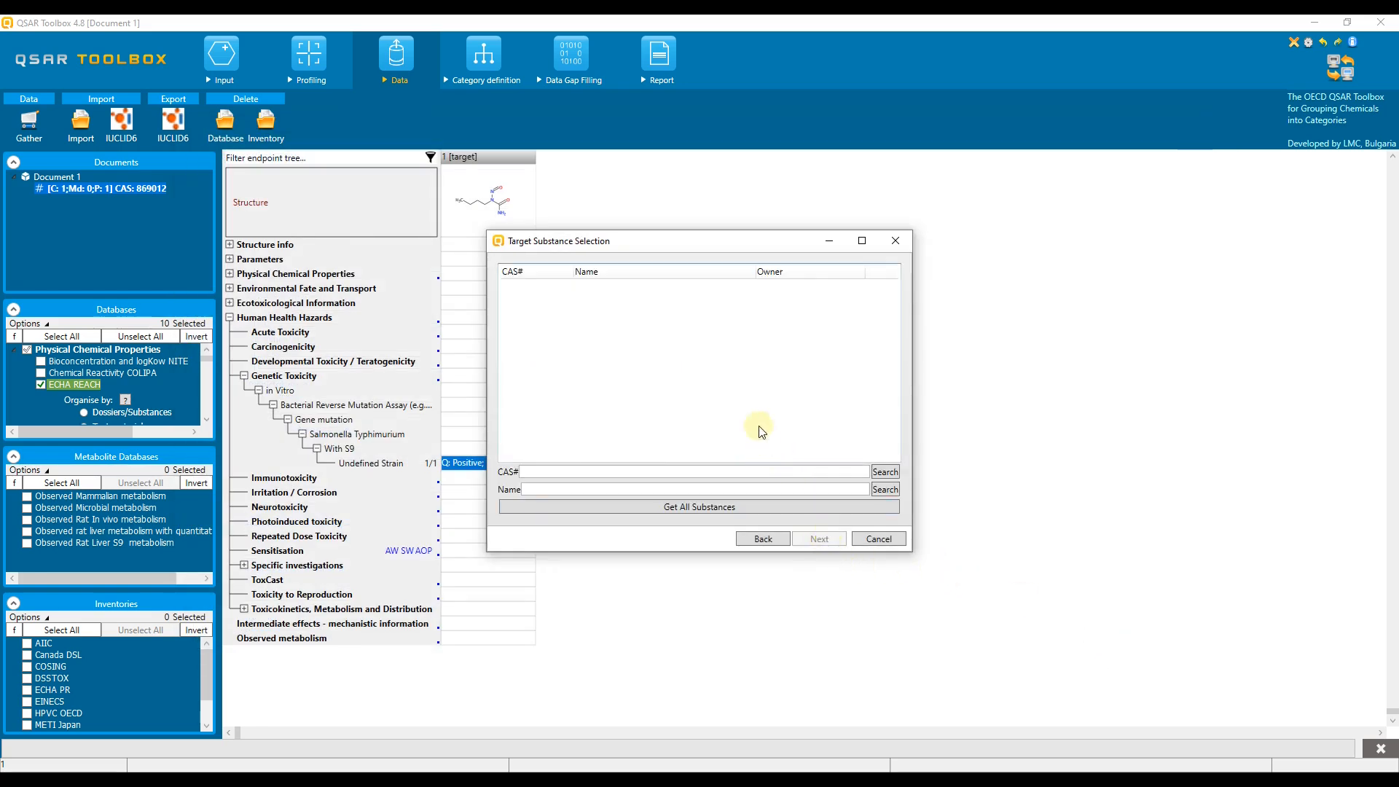
left_click(713, 507)
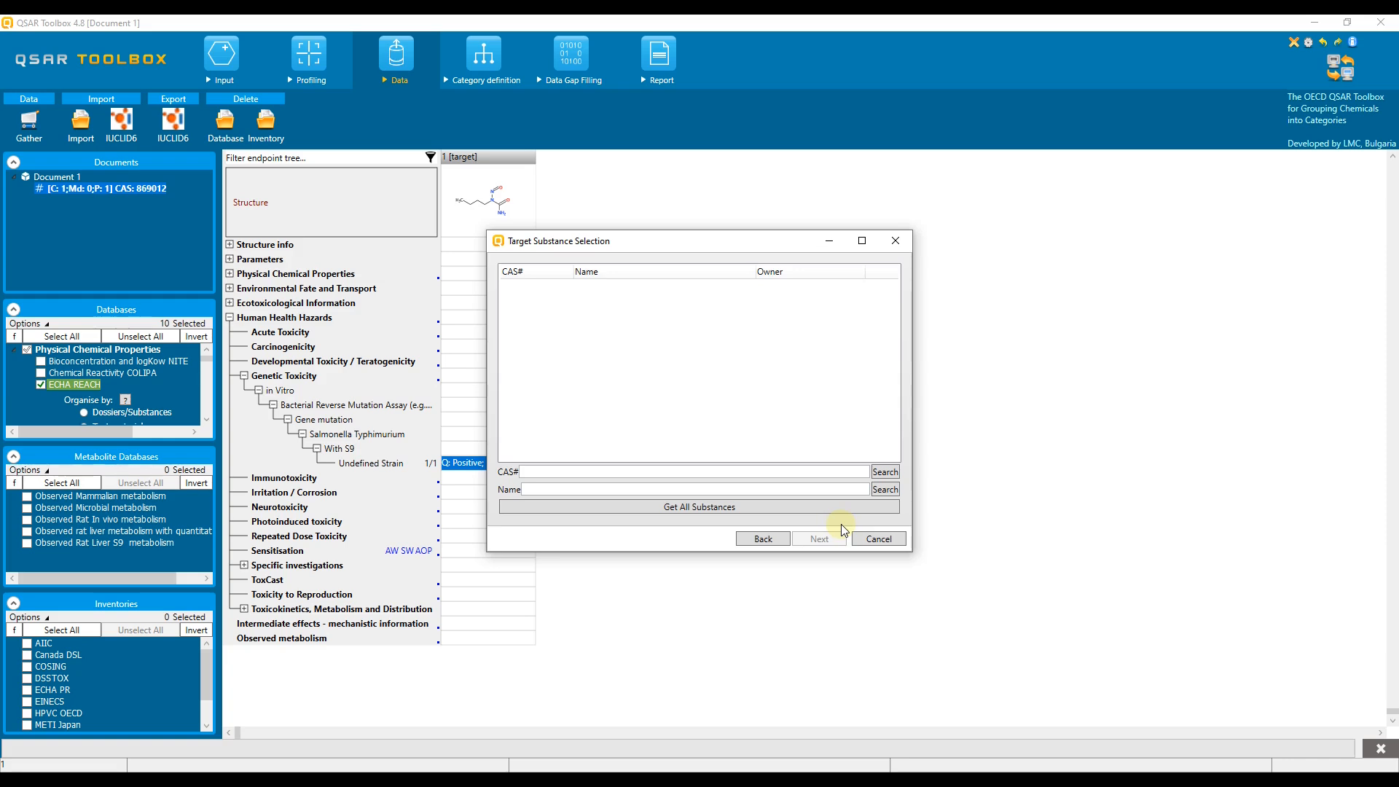
left_click(689, 512)
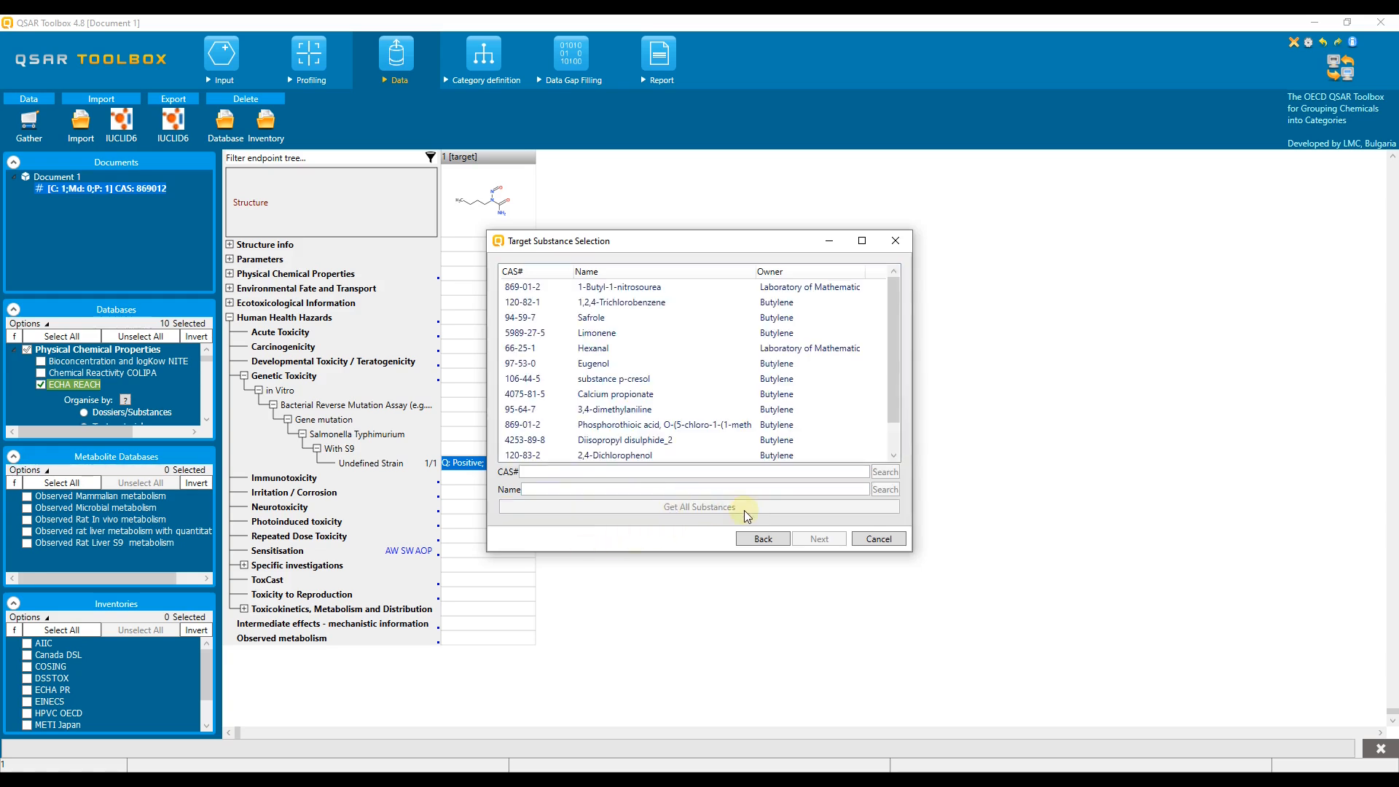
left_click(607, 287)
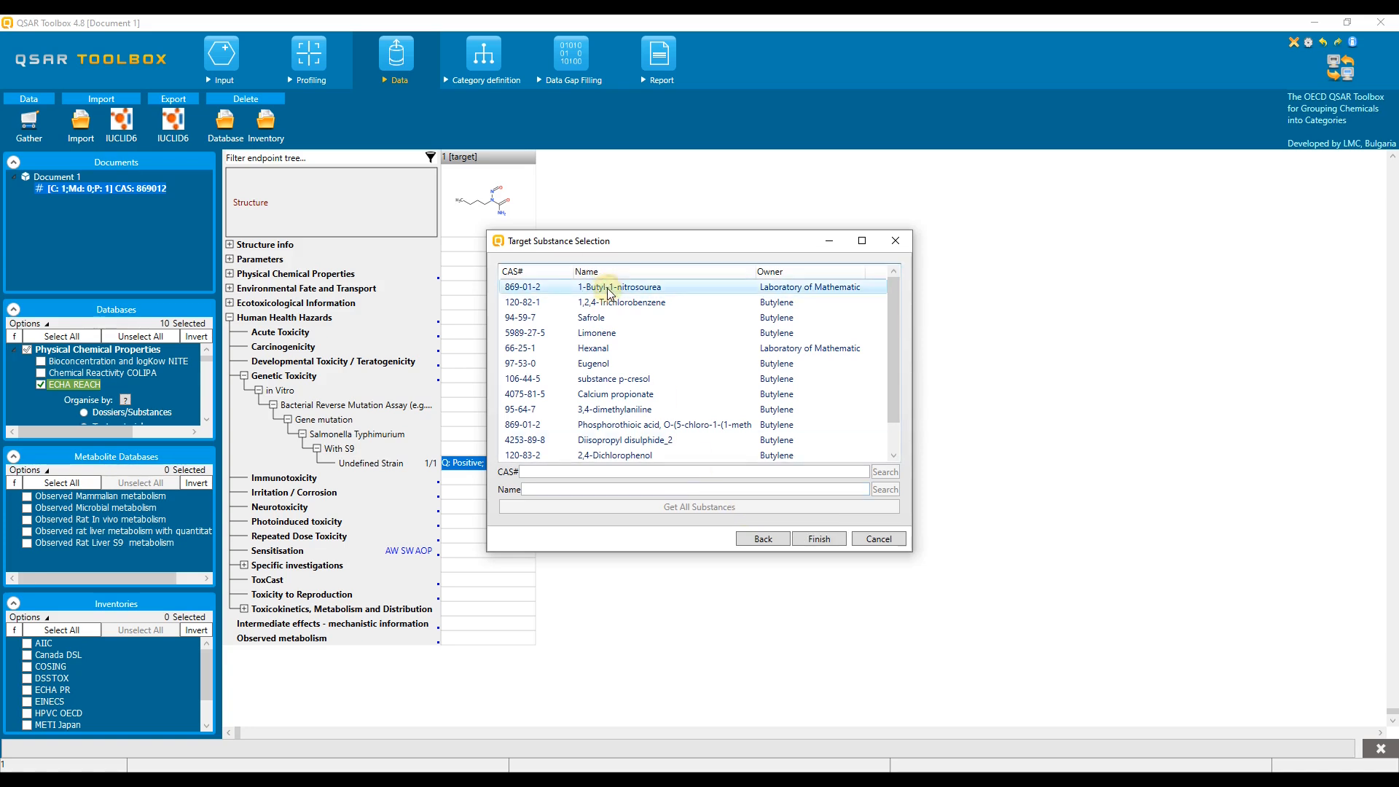
left_click(821, 540)
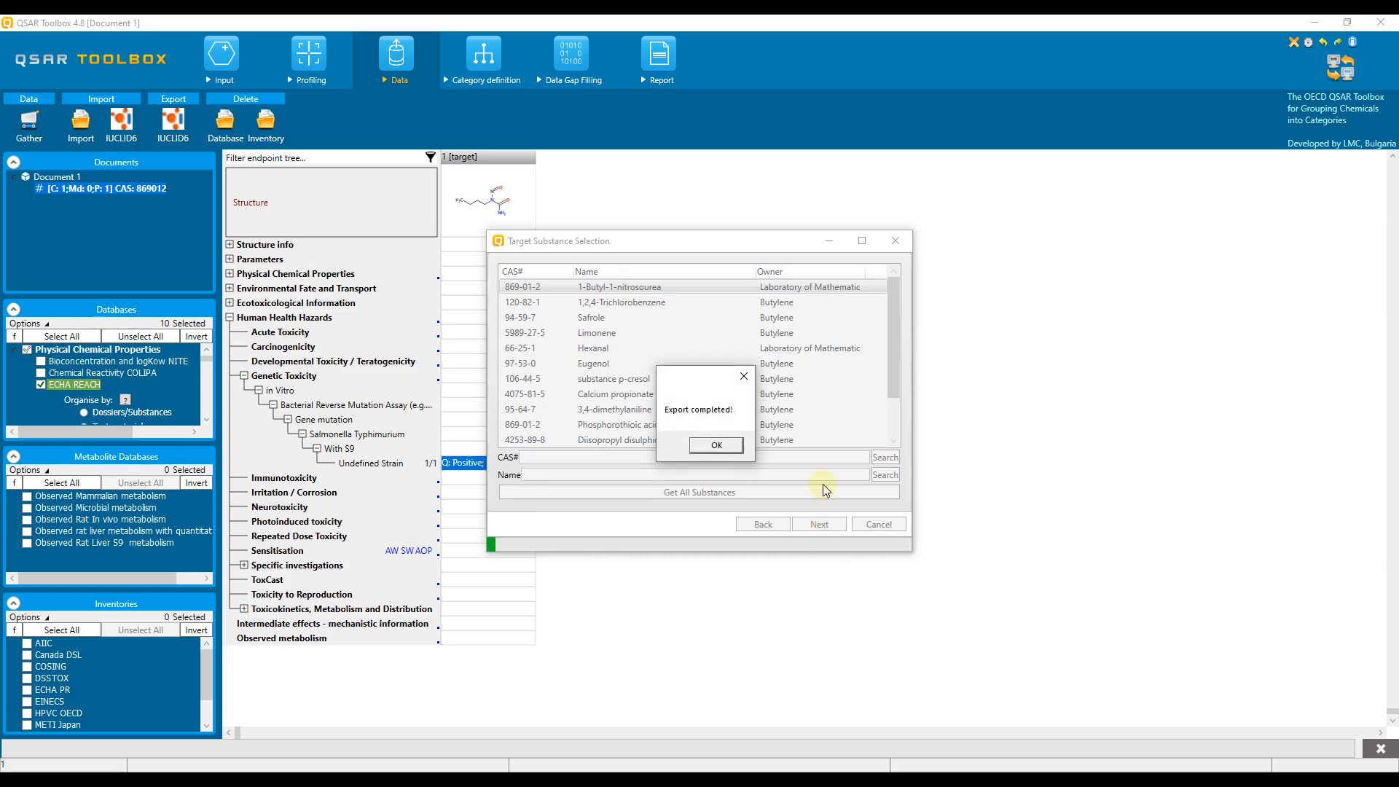
left_click(717, 445)
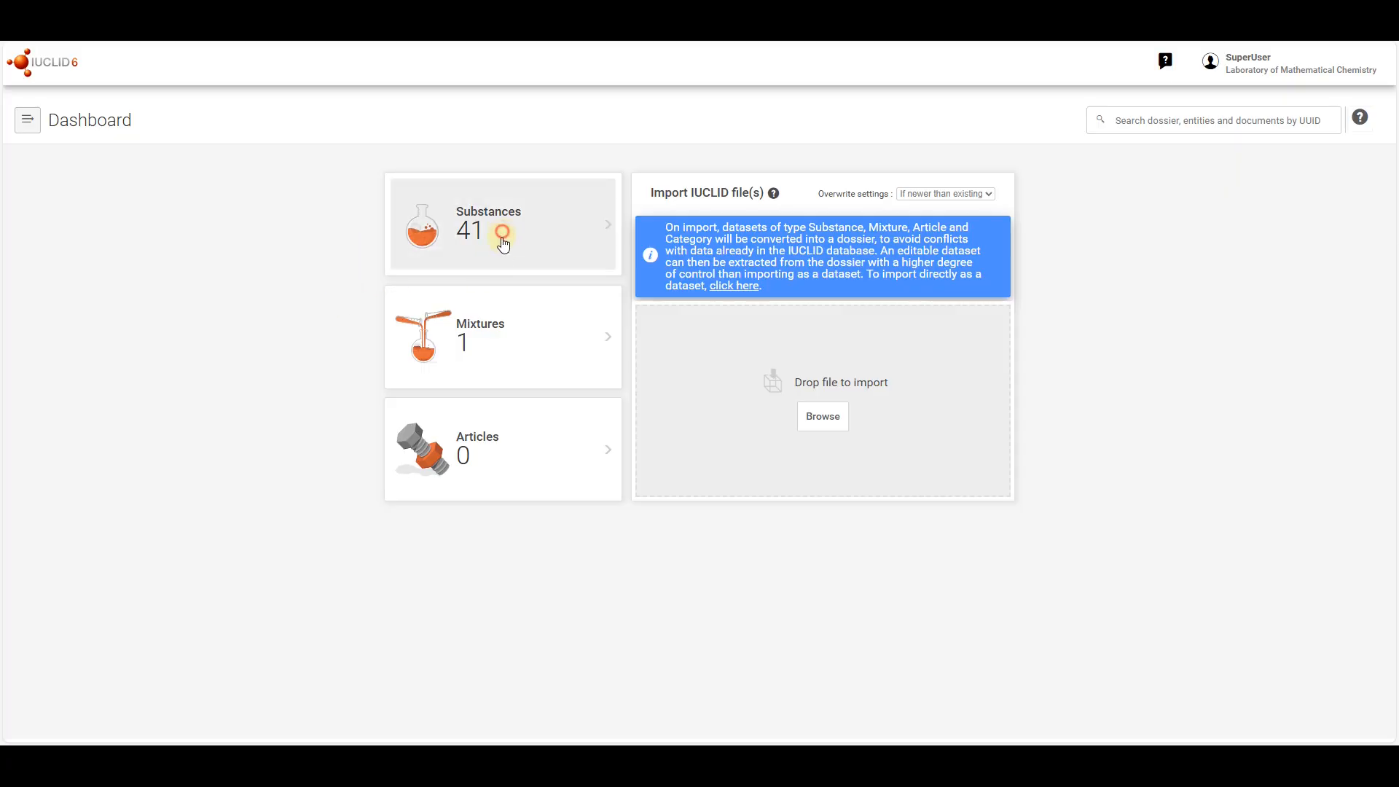
- Switch to IUCLID6 and open the exported prediction record of 1-Butyl-1-nitrosourea under OECD, D Health Effects, 70 Genetic toxicity in vitro
left_click(502, 251)
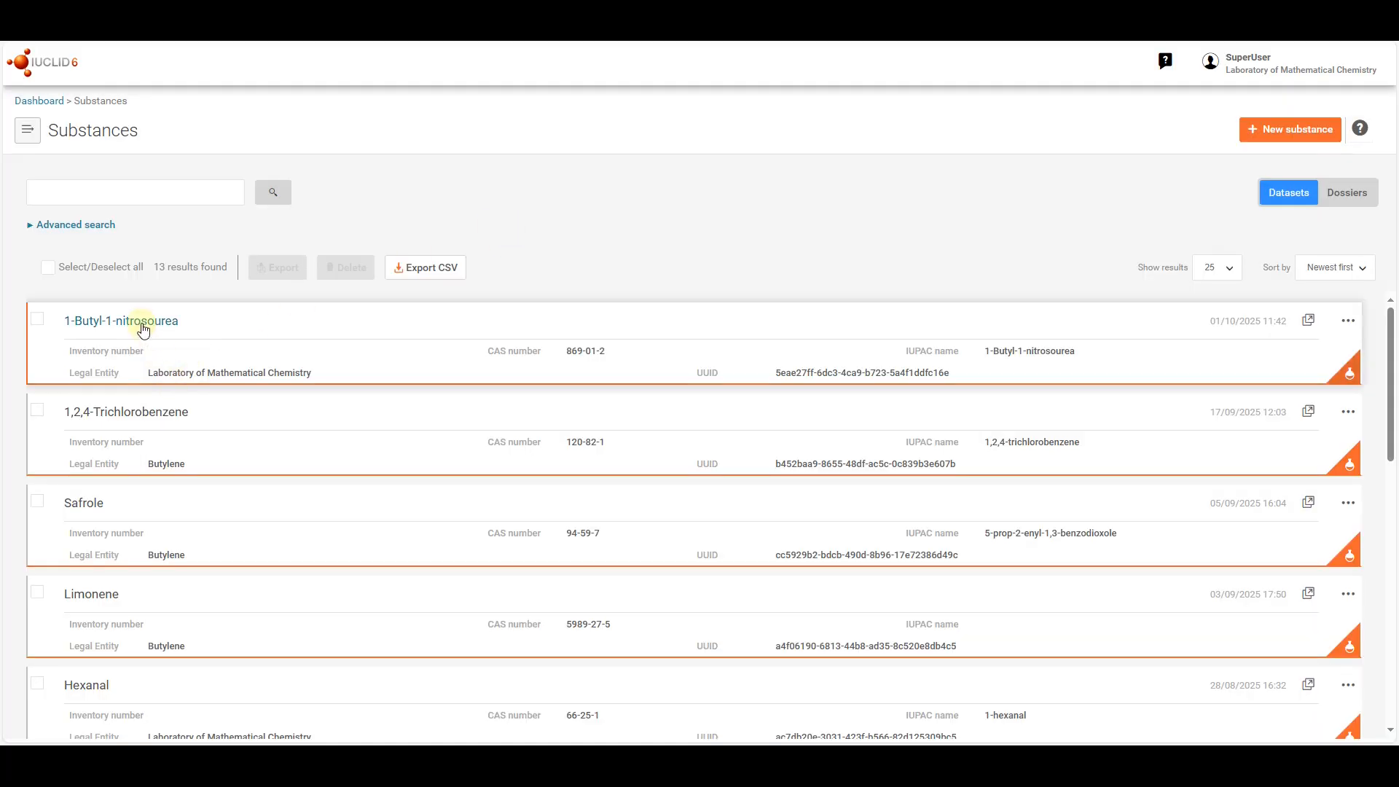
left_click(121, 320)
left_click(16, 294)
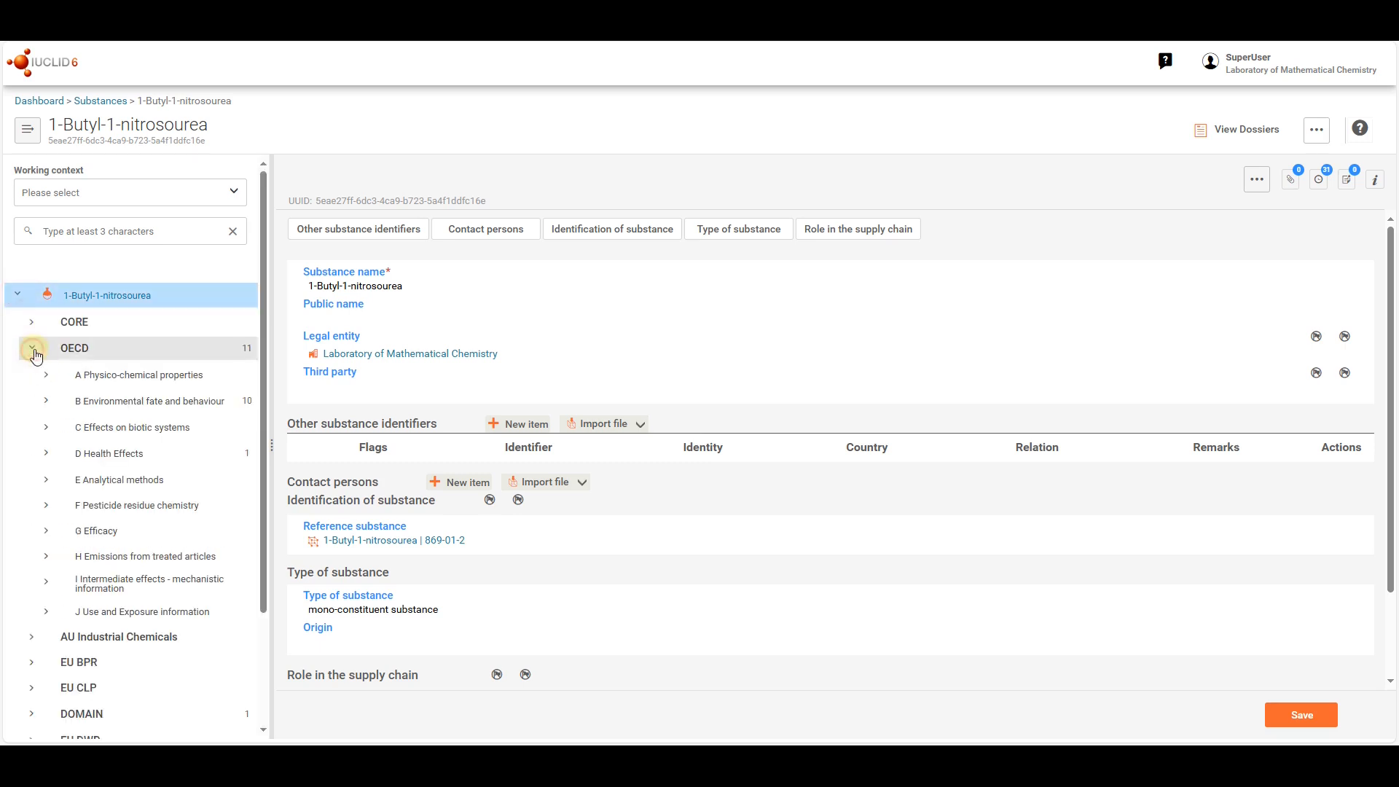
left_click(47, 455)
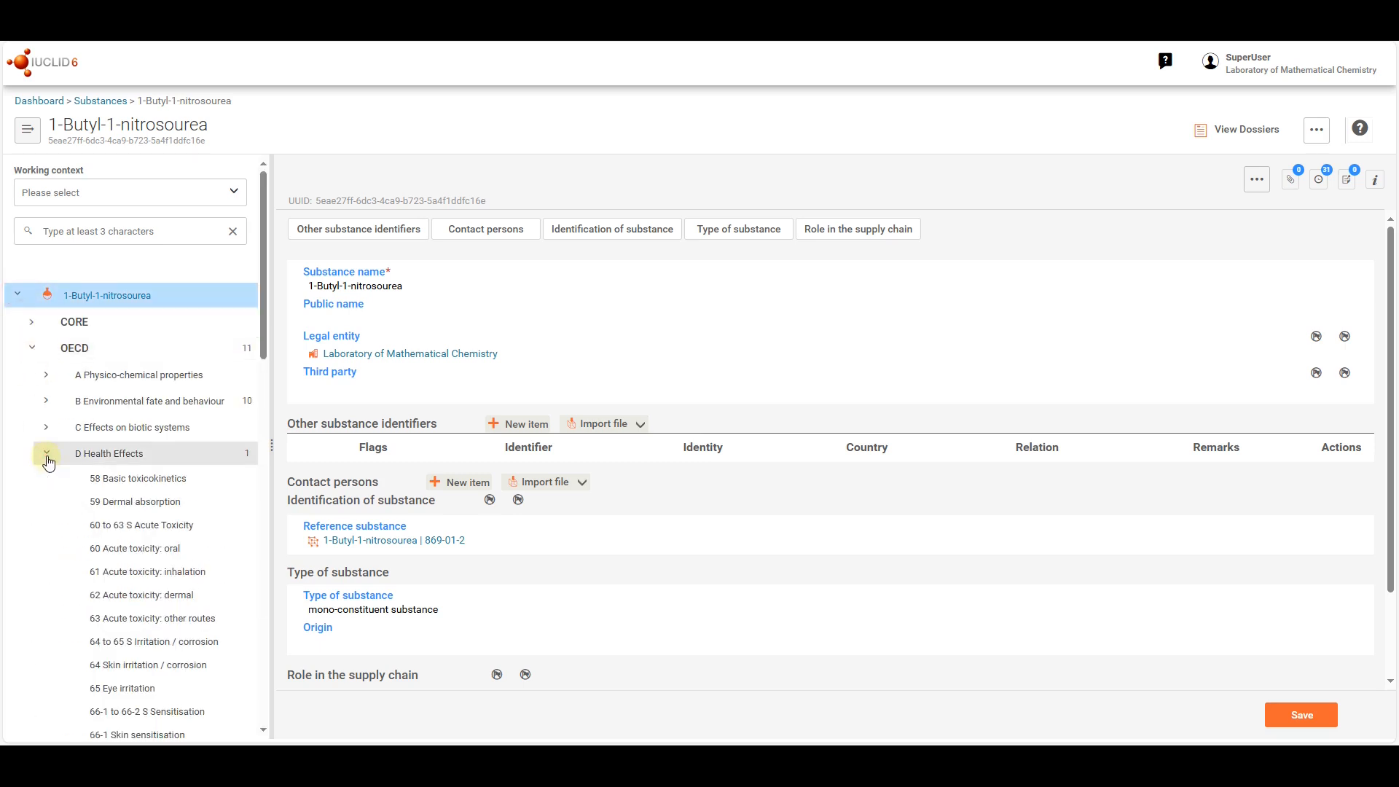
scroll(47, 464, "down", 7)
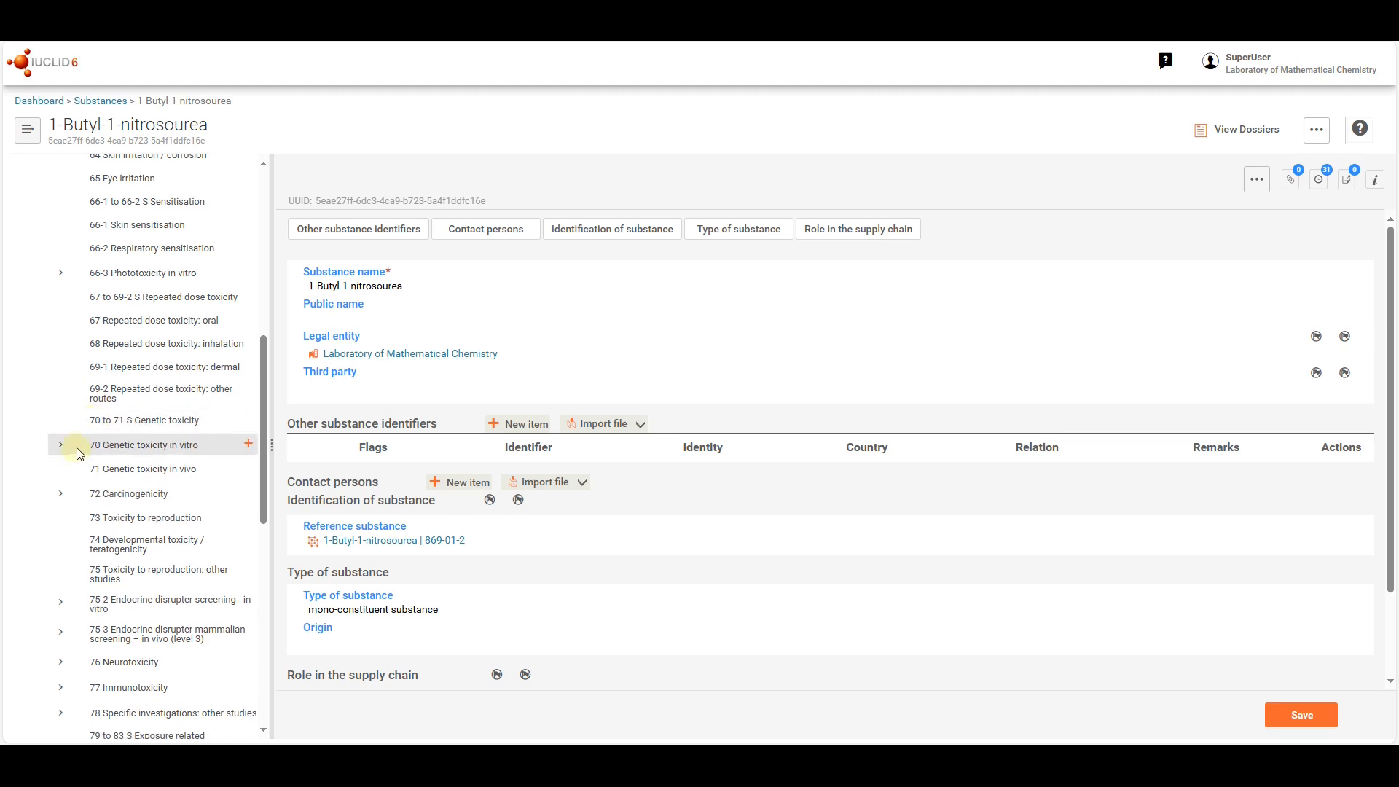
left_click(59, 446)
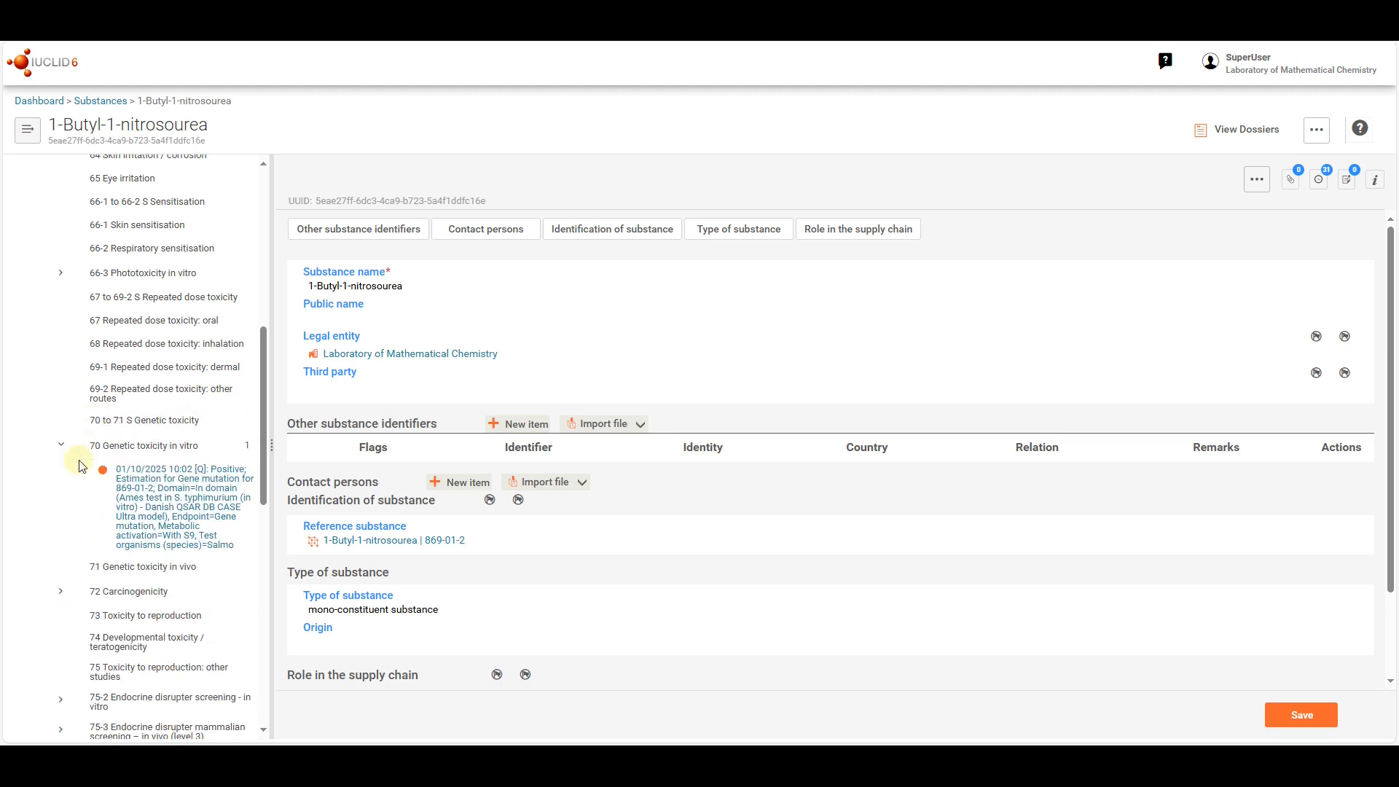
left_click(173, 503)
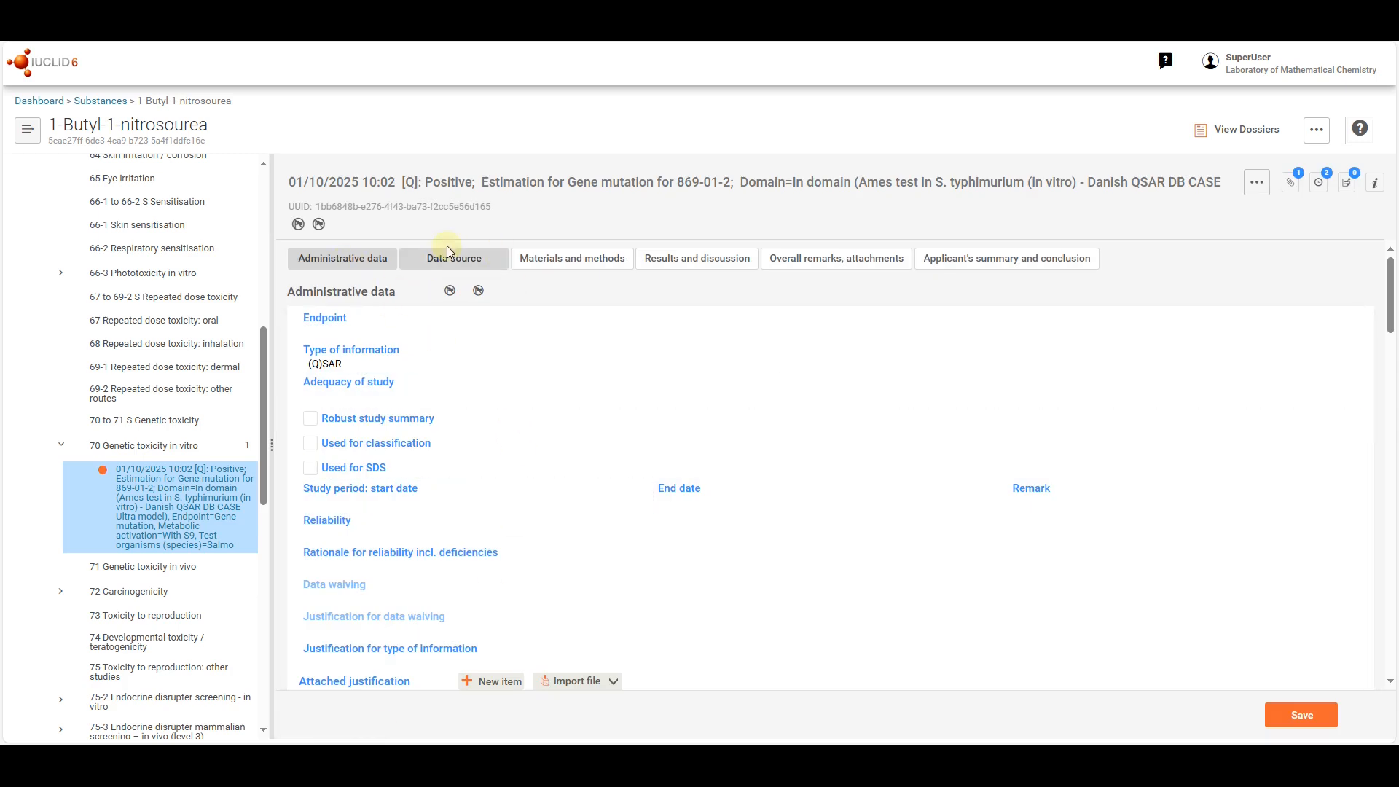
- Examine the record's data source, materials and methods, results and discussion, and overall remarks and attachments sections
left_click(447, 251)
left_click(565, 260)
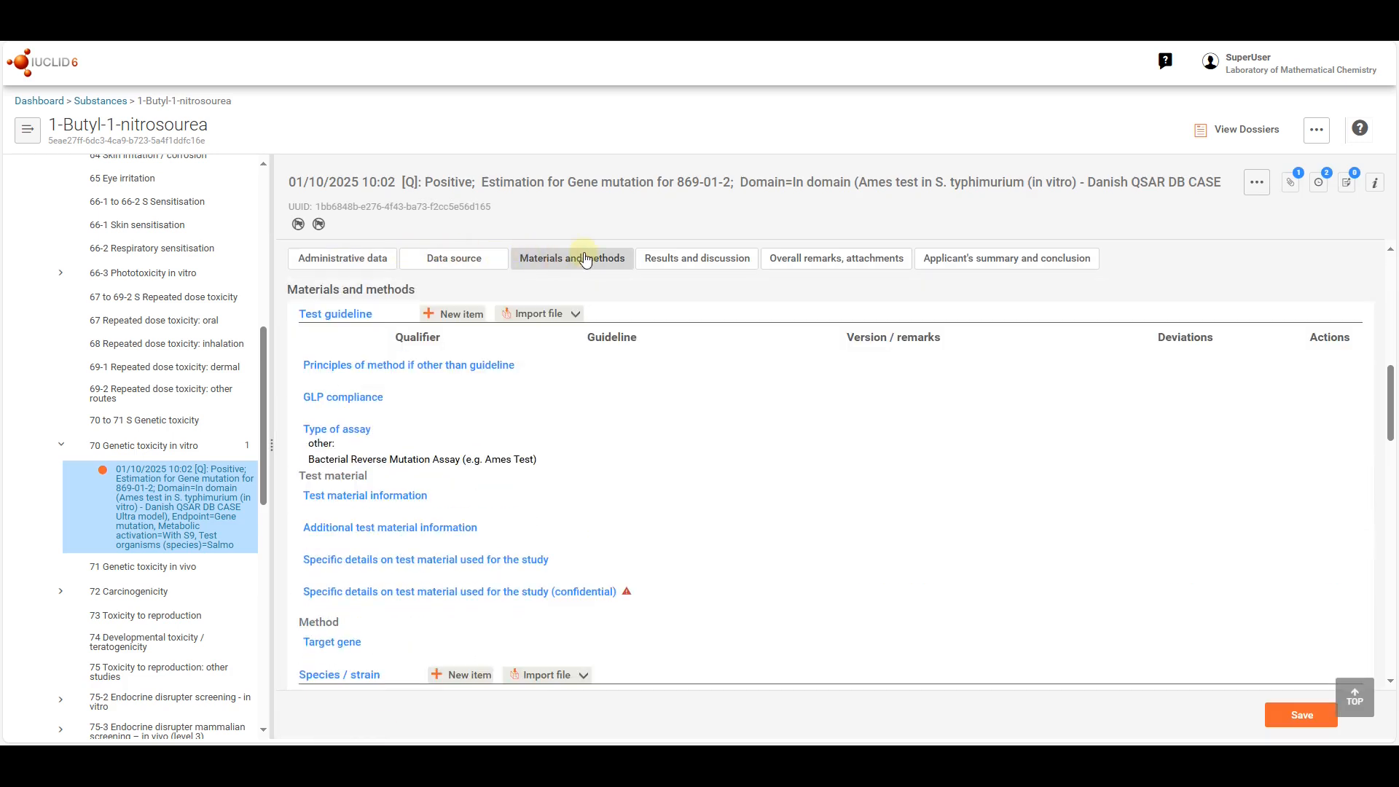
left_click(671, 258)
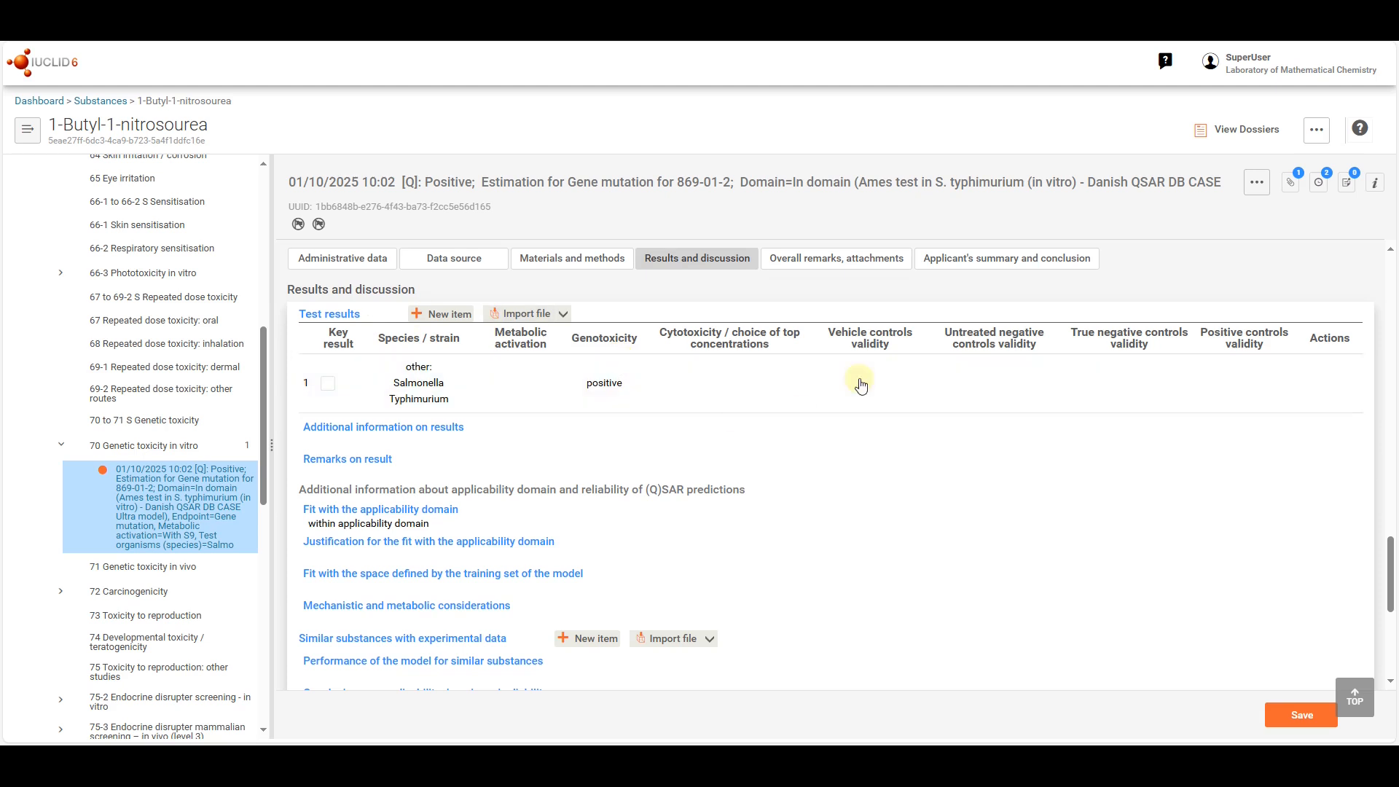
left_click(874, 261)
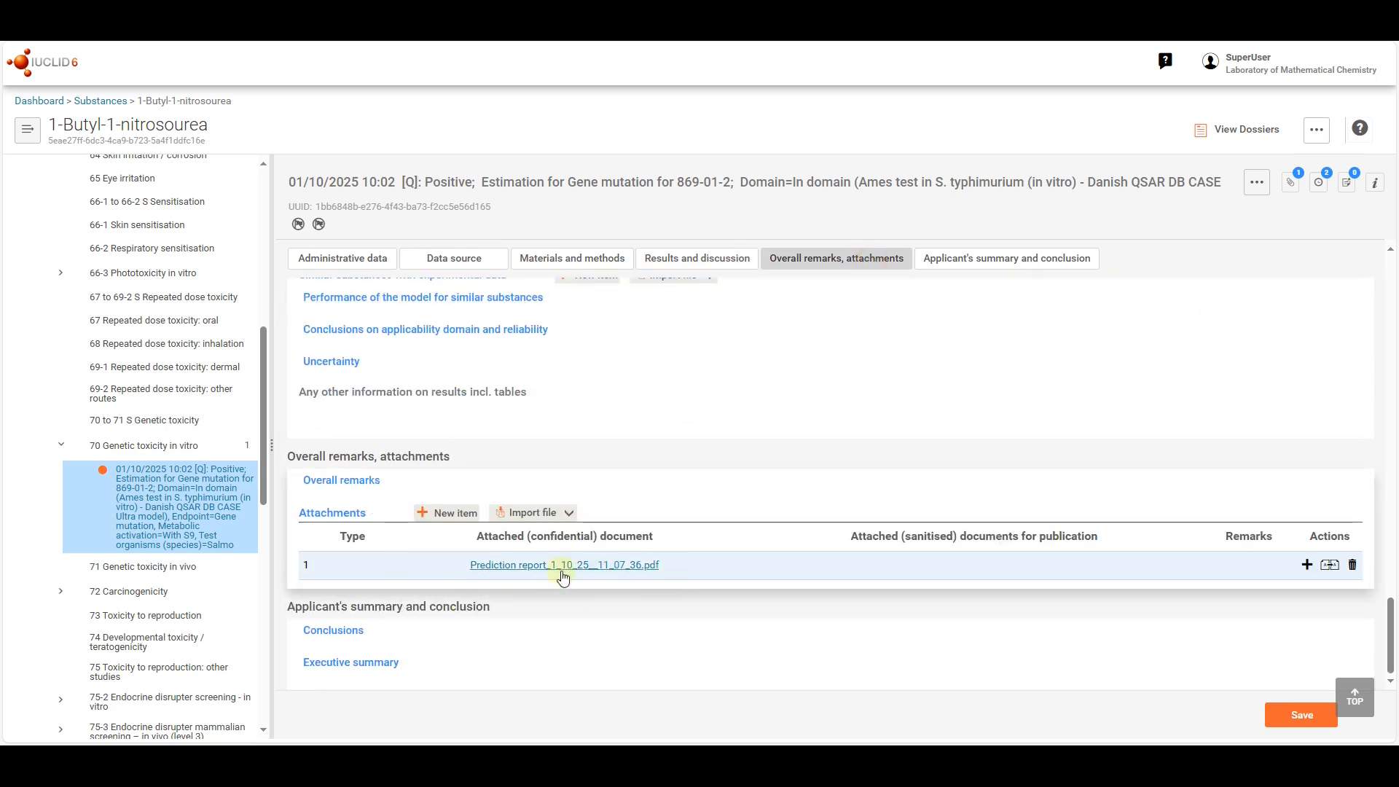
- Add CU_AGA.pdf as a new confidential document to the record's attachments and save the record
left_click(437, 514)
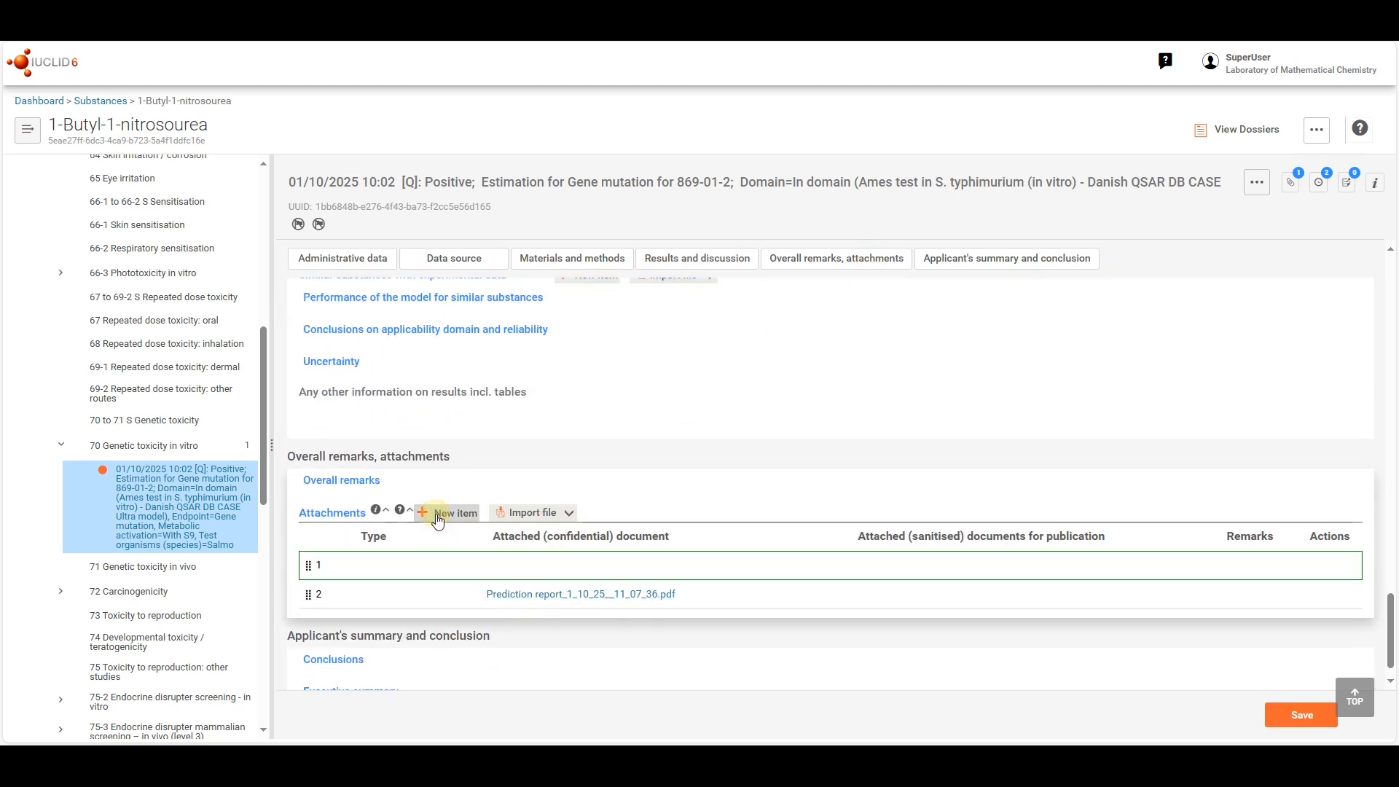
left_click(311, 565)
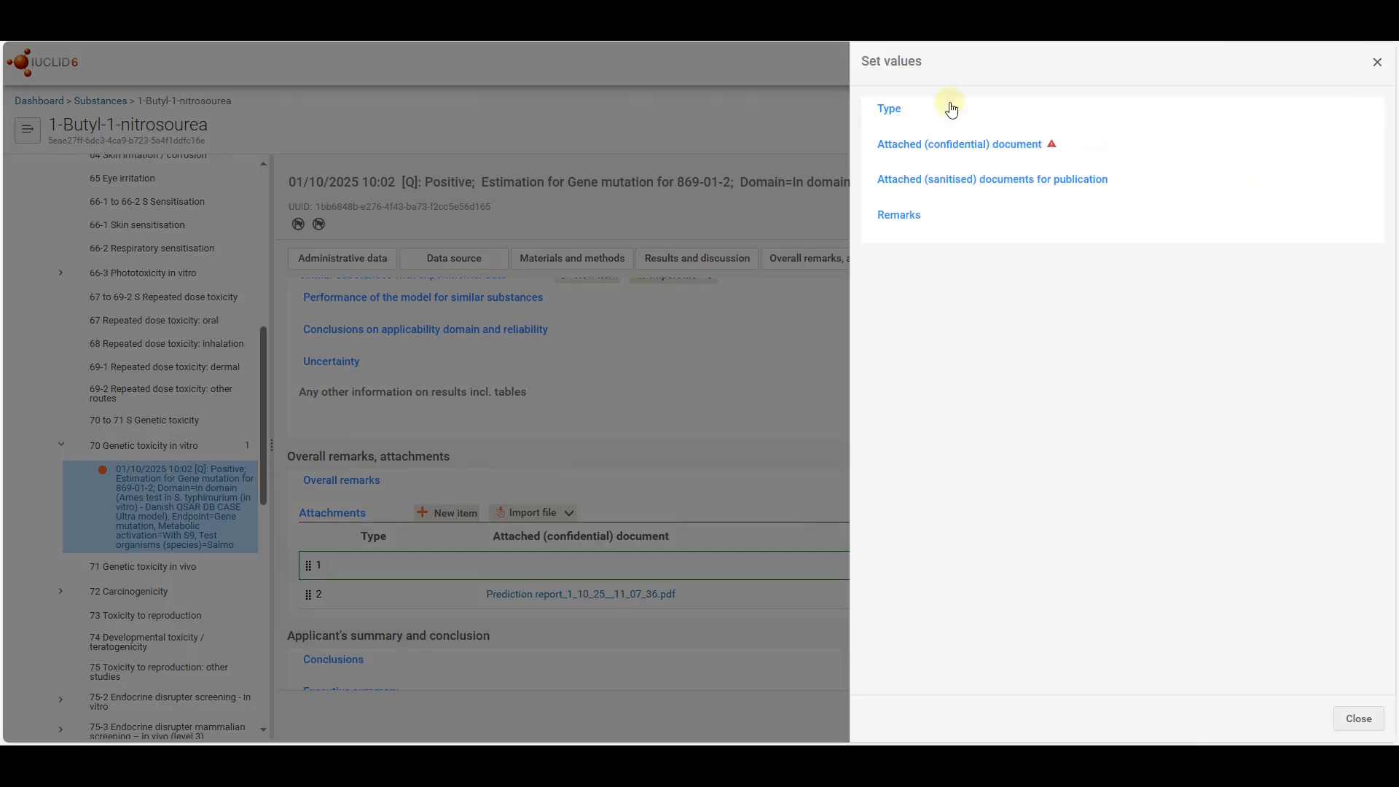
left_click(928, 144)
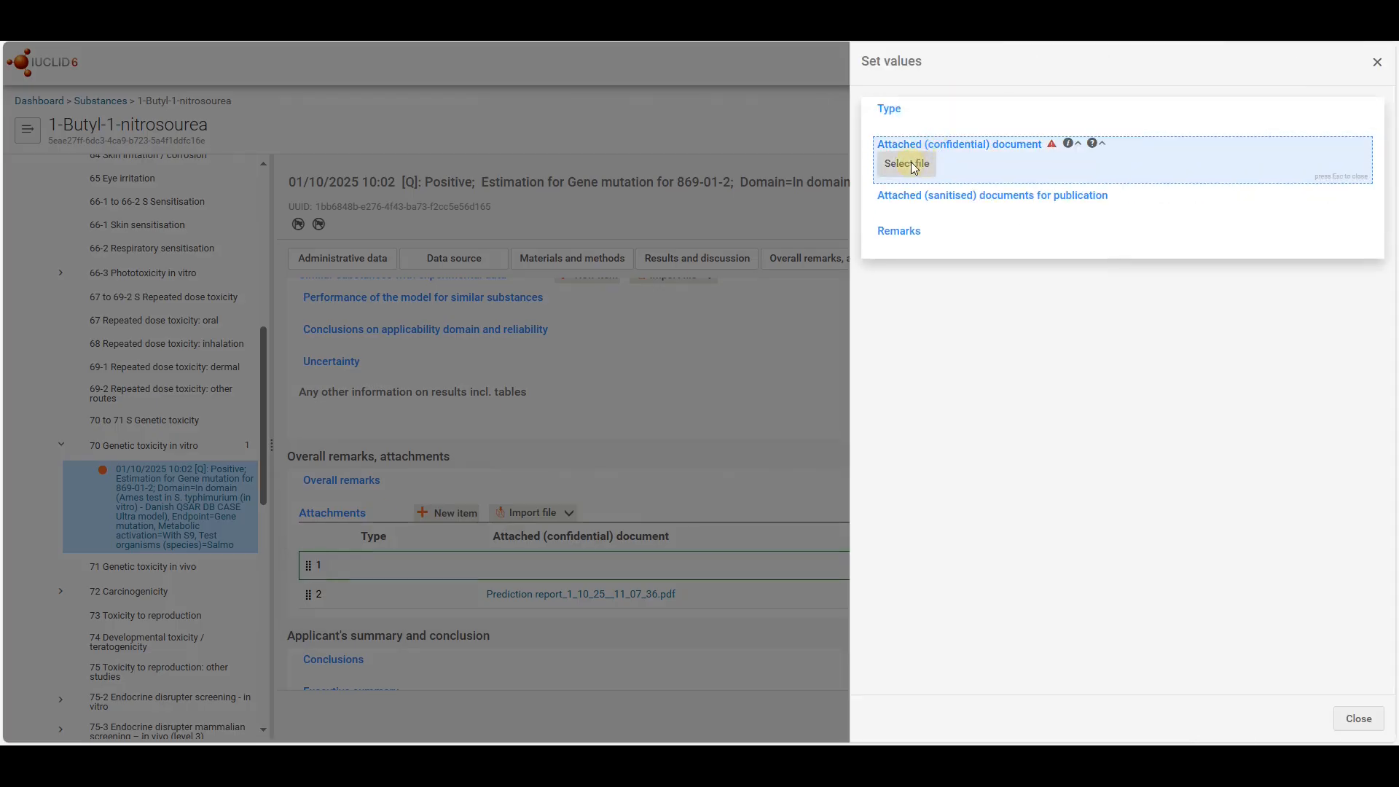
left_click(907, 163)
left_click(312, 88)
left_click(997, 357)
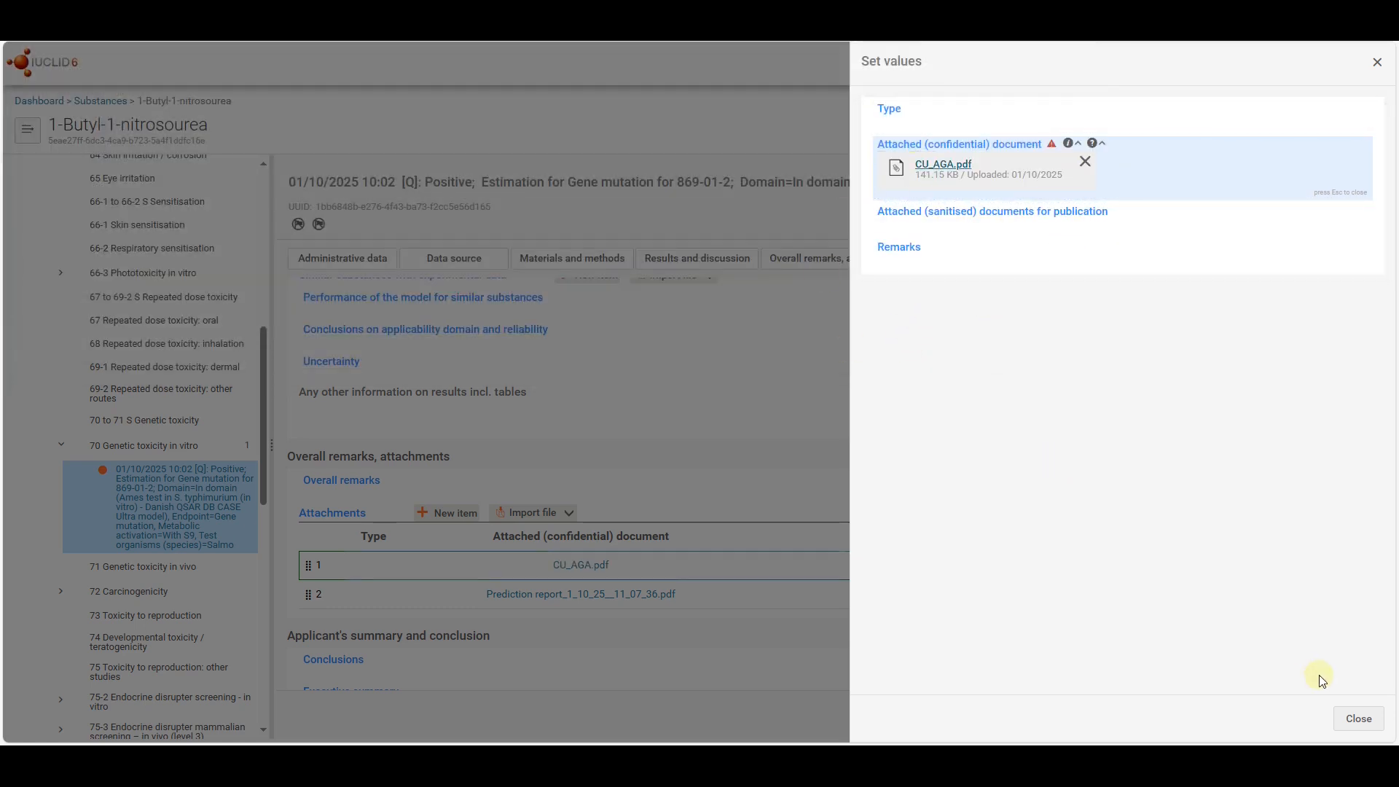
left_click(1358, 719)
left_click(1283, 715)
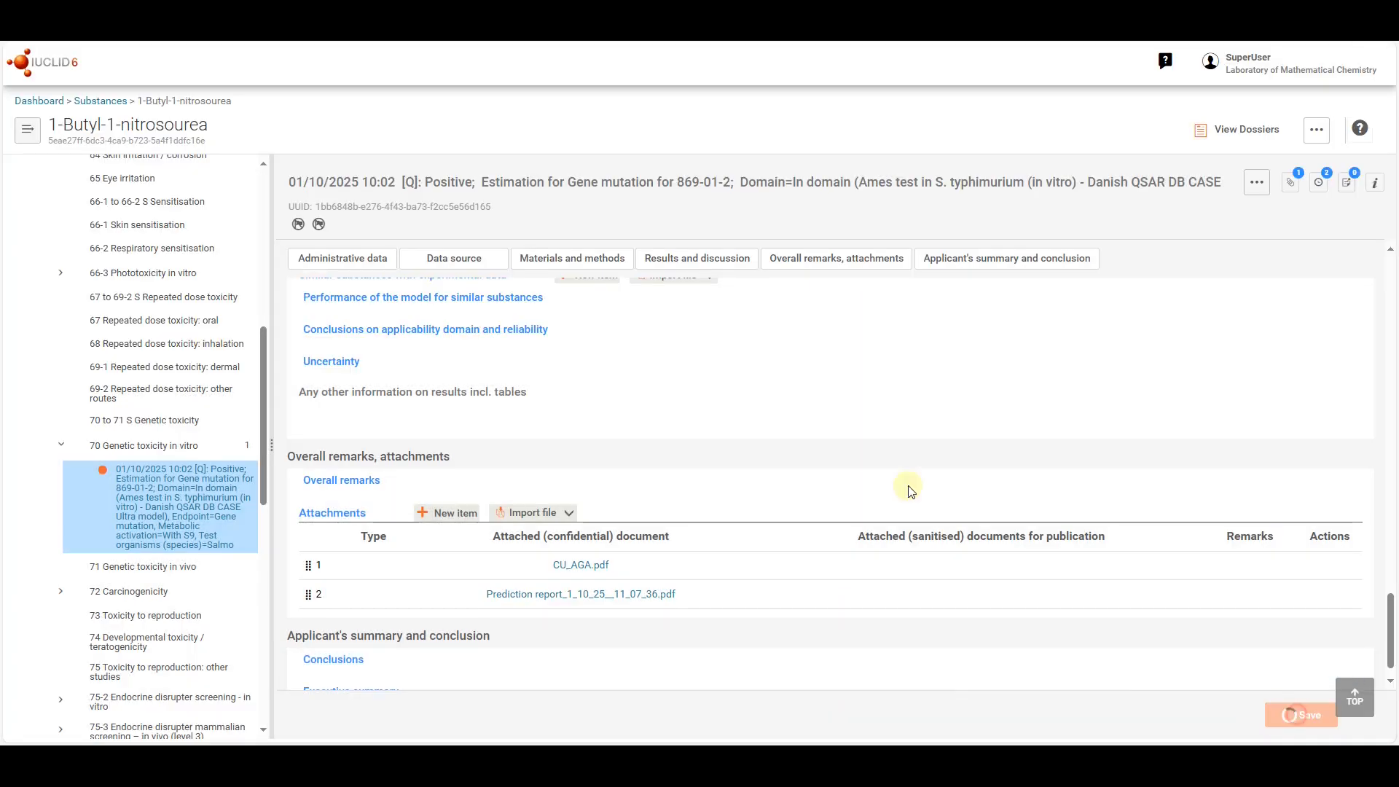